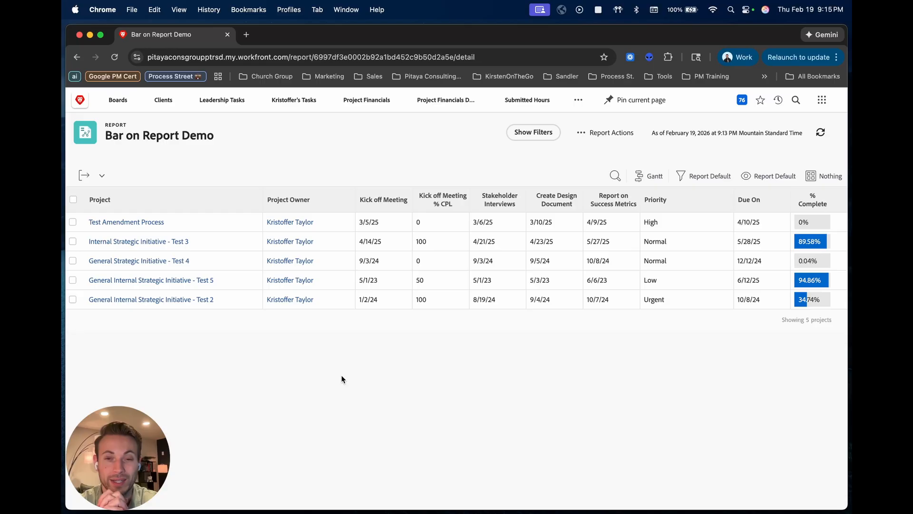
# - Open the Bar on Report Demo report for editing and select its Project column
pyautogui.click(609, 133)
pyautogui.click(593, 153)
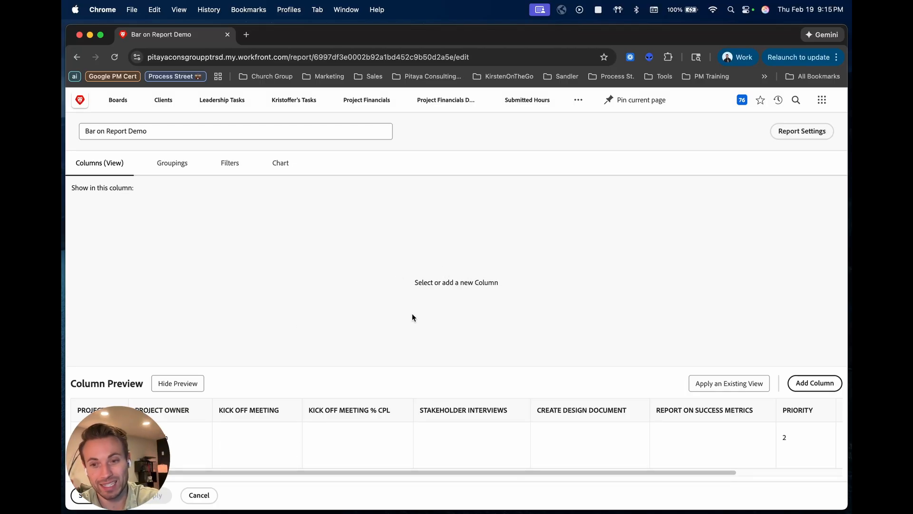
pyautogui.click(102, 410)
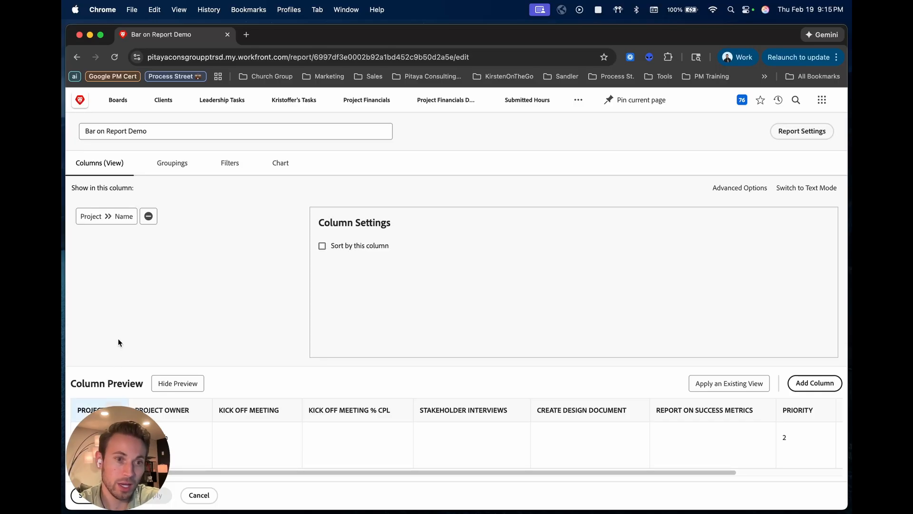
# - Examine the text mode definitions of the Kick off Meeting, Stakeholder Interviews and Kick off Meeting % CPL columns
pyautogui.click(272, 411)
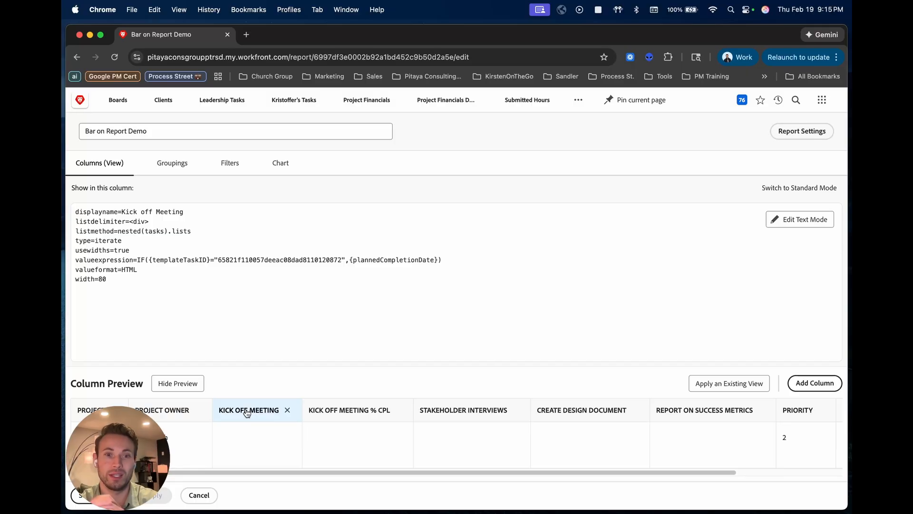
pyautogui.click(435, 411)
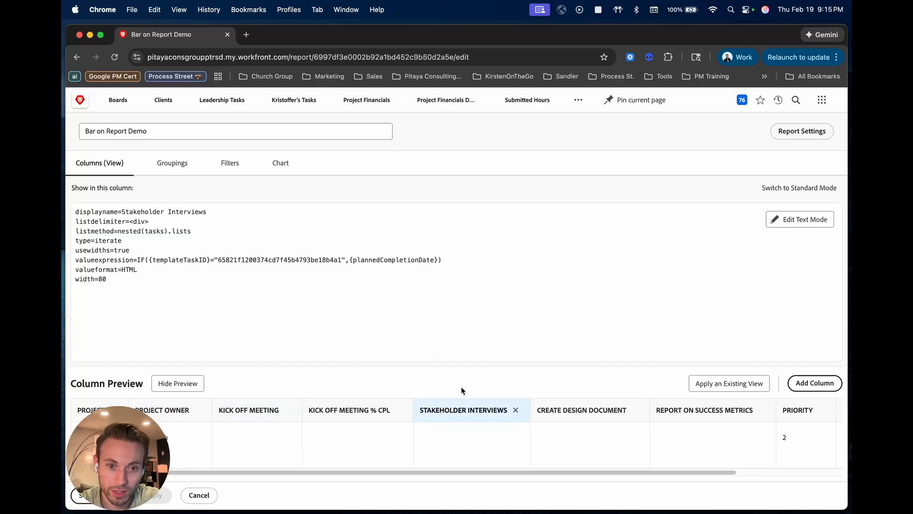
pyautogui.click(338, 412)
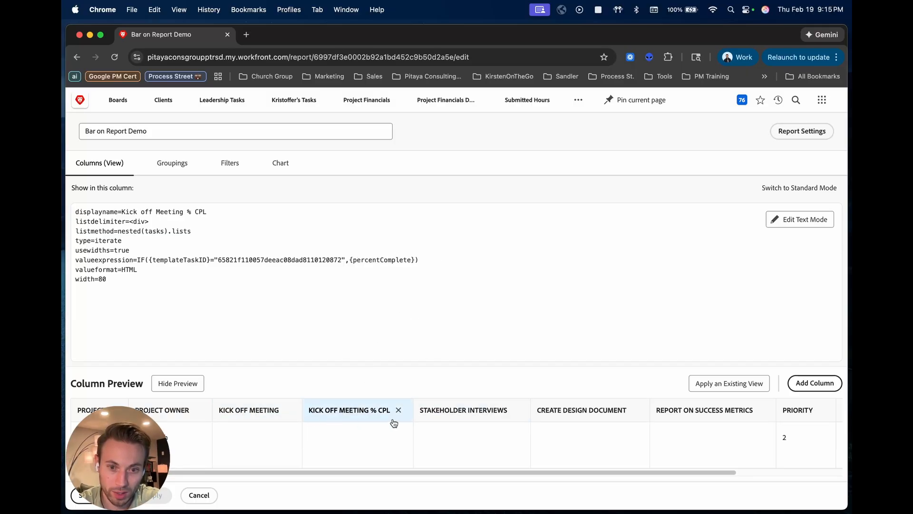
pyautogui.click(261, 416)
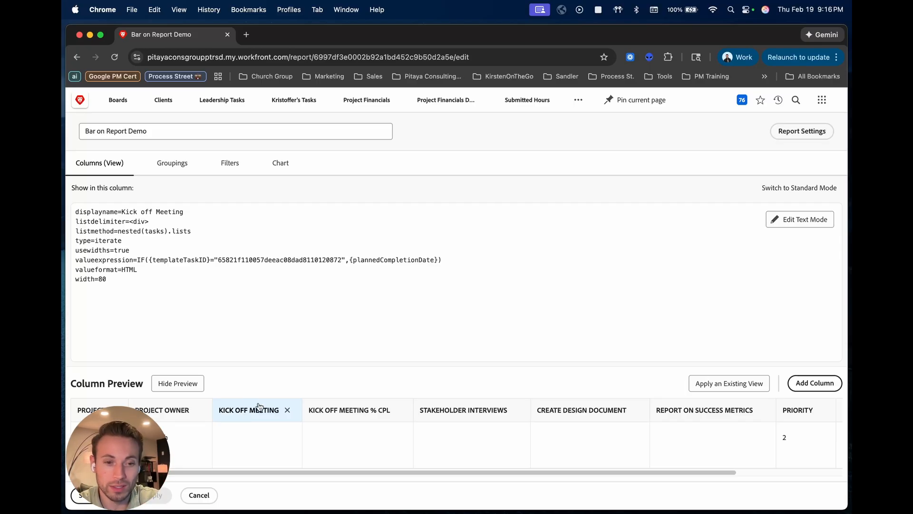
# - Add a new column and place it between Project Owner and Kick off Meeting
pyautogui.moveTo(304, 475); pyautogui.dragTo(481, 477)
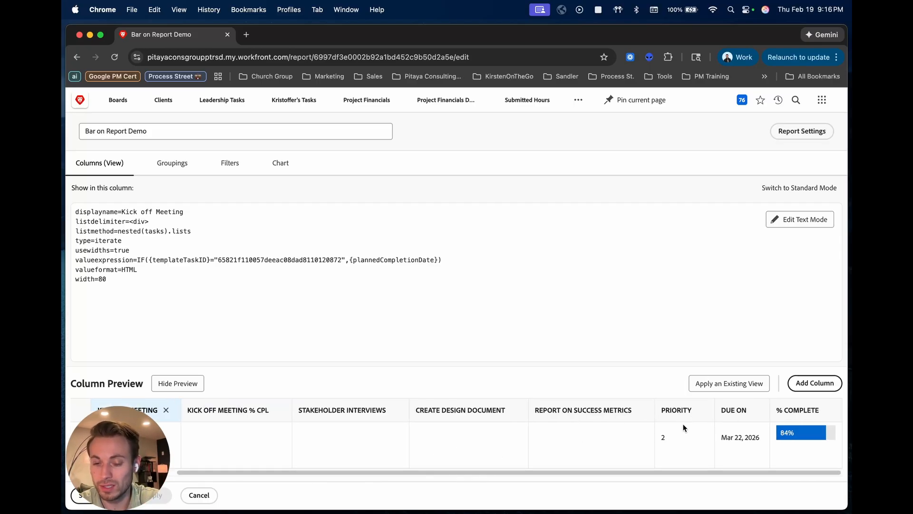
pyautogui.click(811, 385)
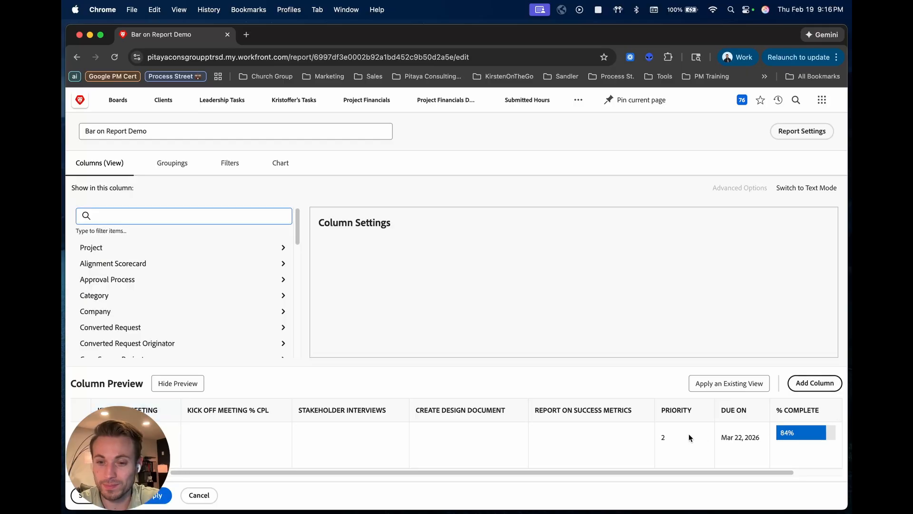
pyautogui.moveTo(767, 473); pyautogui.dragTo(666, 470)
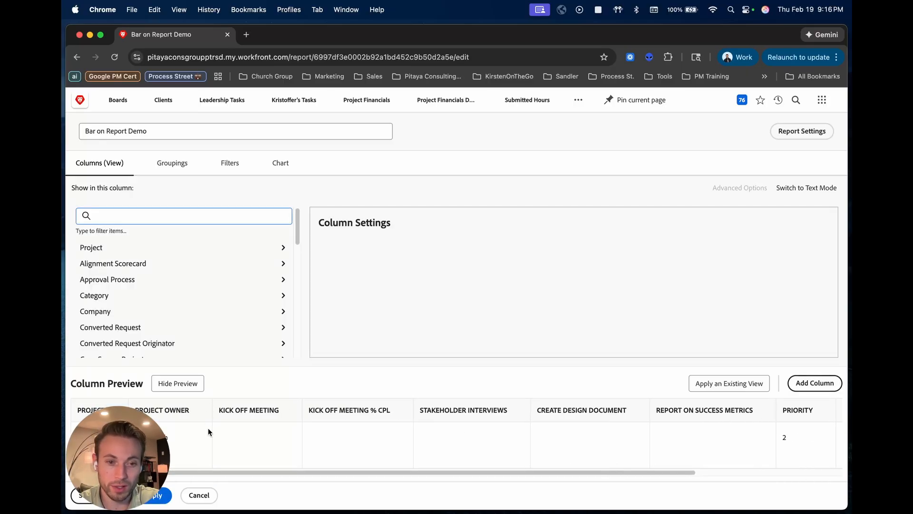
pyautogui.moveTo(213, 471); pyautogui.dragTo(255, 472)
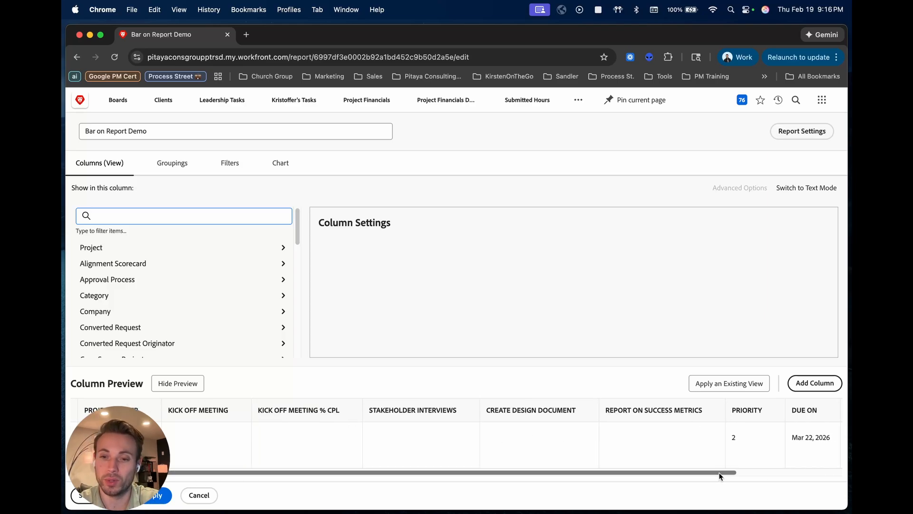
pyautogui.moveTo(719, 473); pyautogui.dragTo(823, 472)
pyautogui.moveTo(816, 413); pyautogui.dragTo(242, 427)
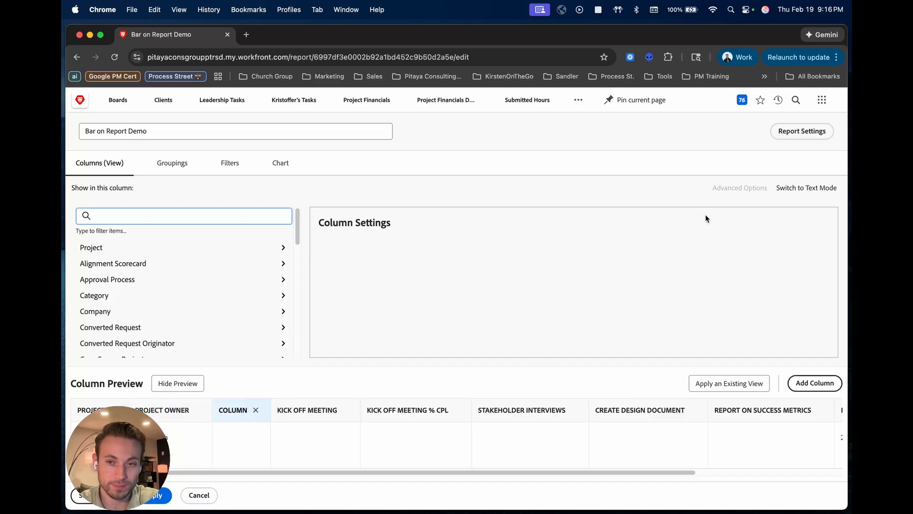
# - Switch the new column to text mode and replace its code with the copied bar code, using displayname X, colour a9a9a9 and width 5
pyautogui.click(807, 189)
pyautogui.click(801, 219)
pyautogui.press('super+a')
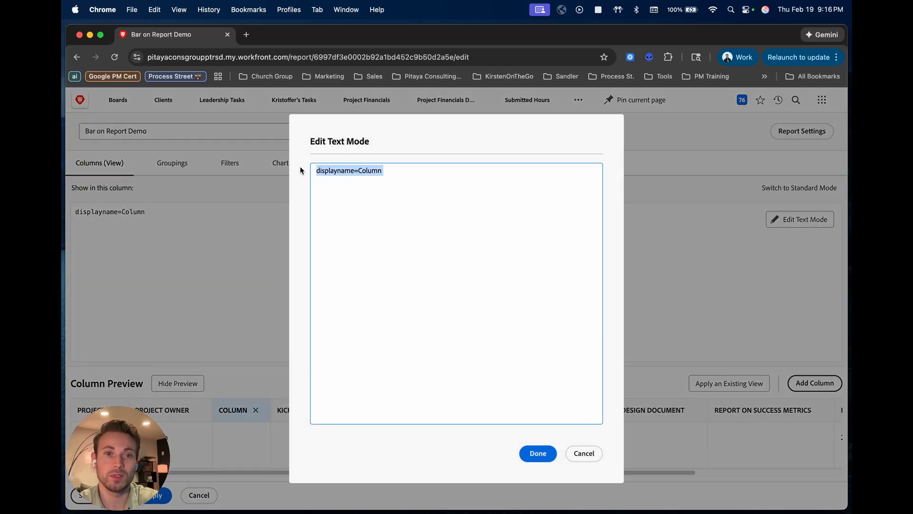
pyautogui.press('BackSpace')
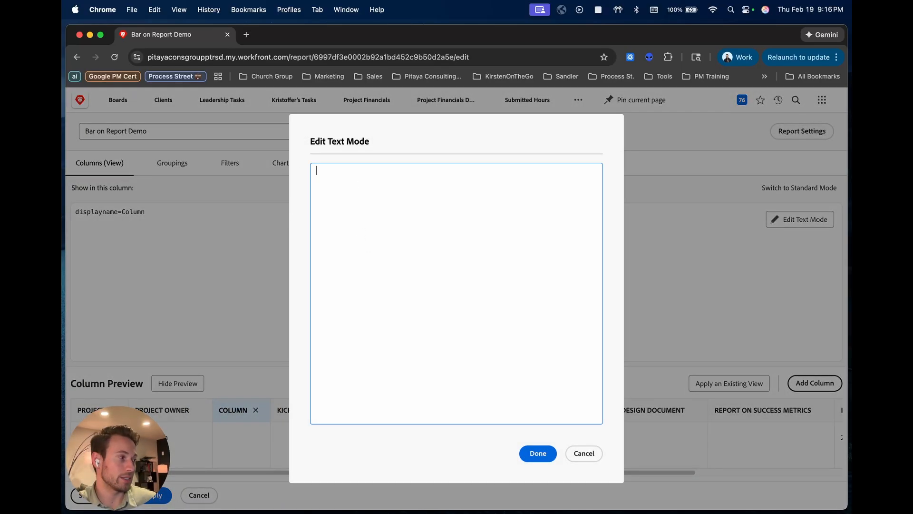
pyautogui.press('super+Tab')
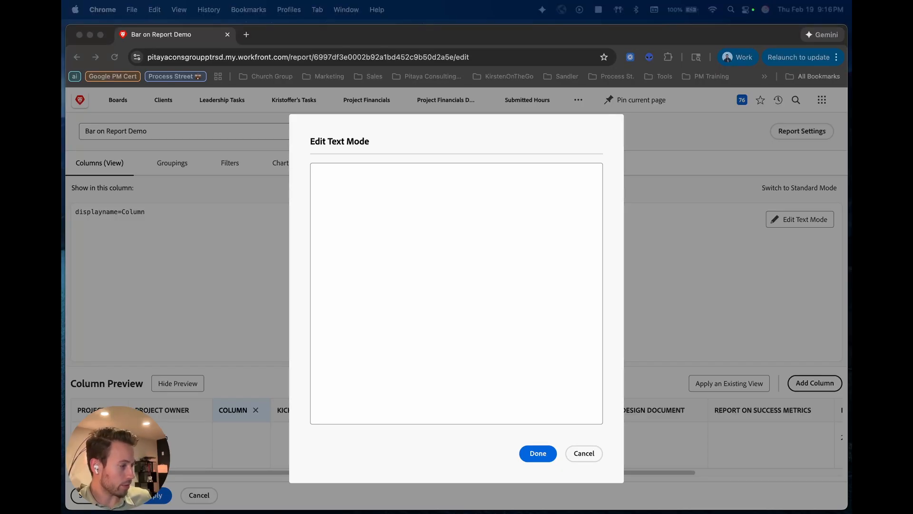
pyautogui.click(438, 261)
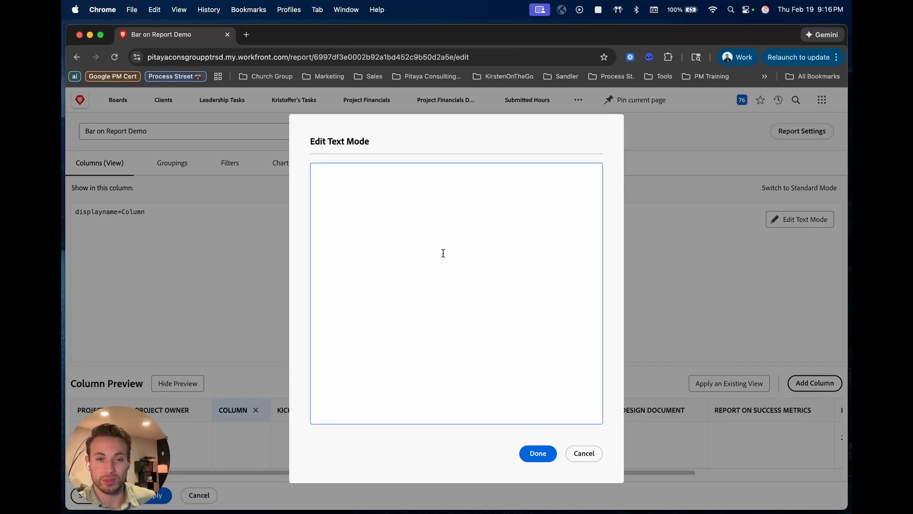
pyautogui.press('super+v')
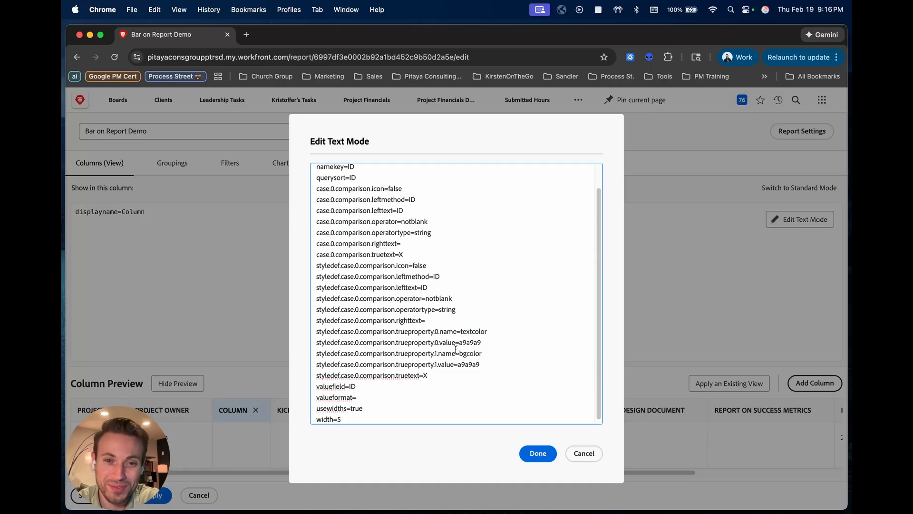
# - Review the bar column's code, examining the truetext values and the text and background colour properties
pyautogui.scroll(2, 498, 322)
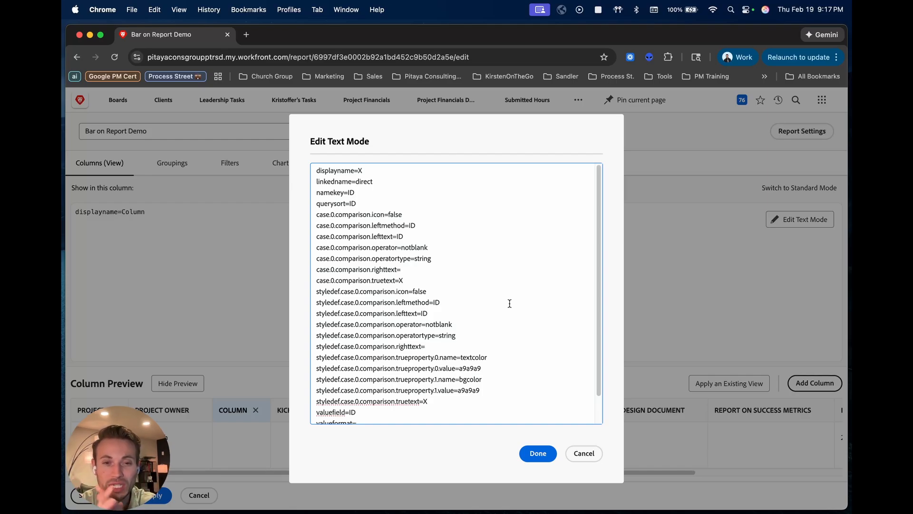
pyautogui.scroll(-2, 494, 305)
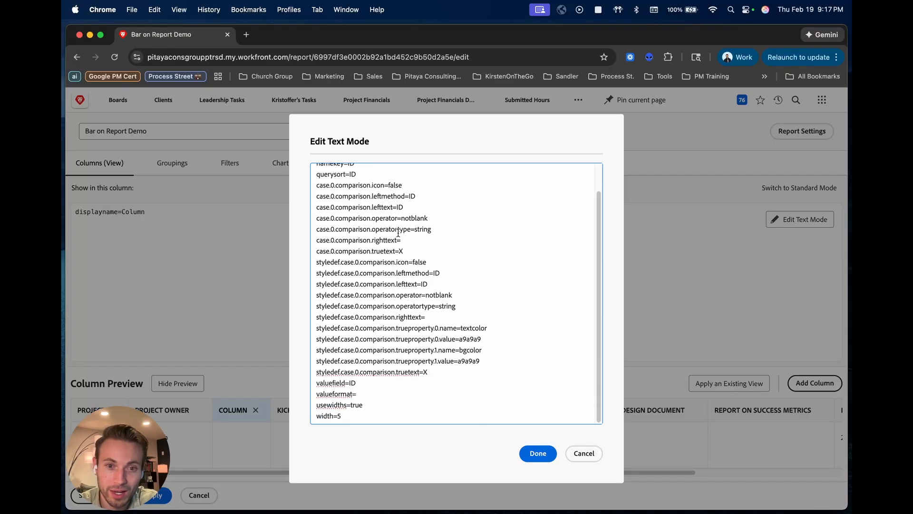
pyautogui.scroll(2, 501, 293)
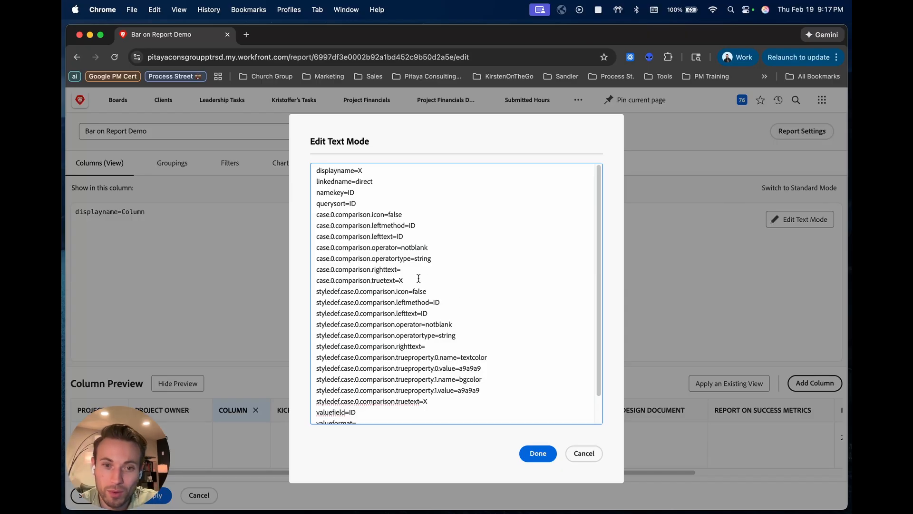
pyautogui.moveTo(403, 280); pyautogui.dragTo(395, 280)
pyautogui.moveTo(430, 400); pyautogui.dragTo(425, 401)
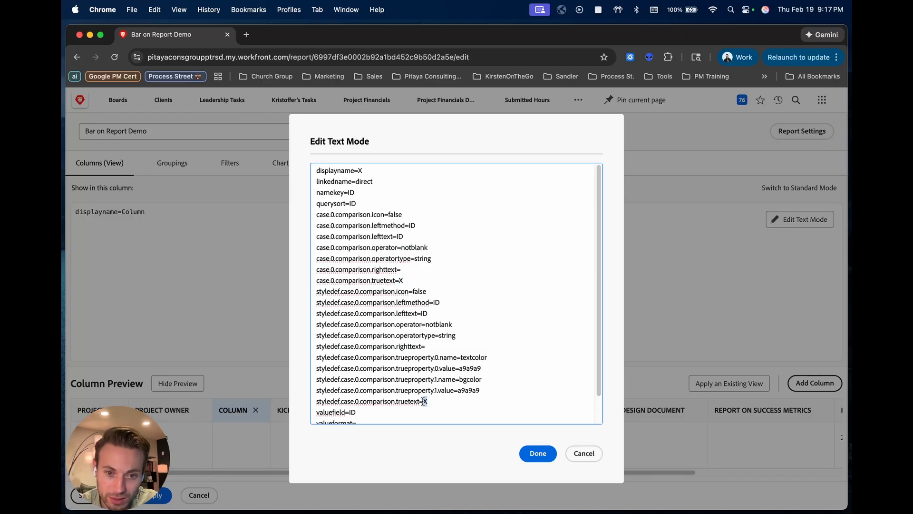
pyautogui.click(444, 402)
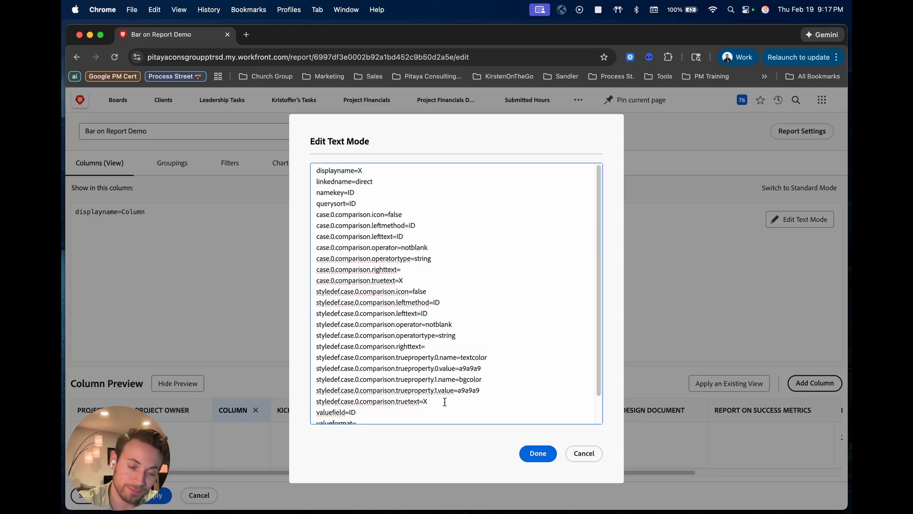
pyautogui.scroll(-2, 445, 402)
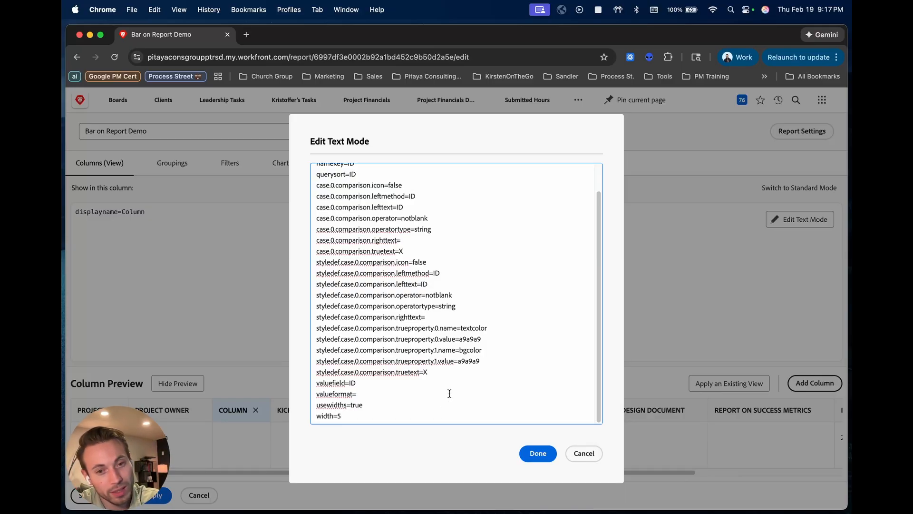
pyautogui.moveTo(484, 362); pyautogui.dragTo(317, 328)
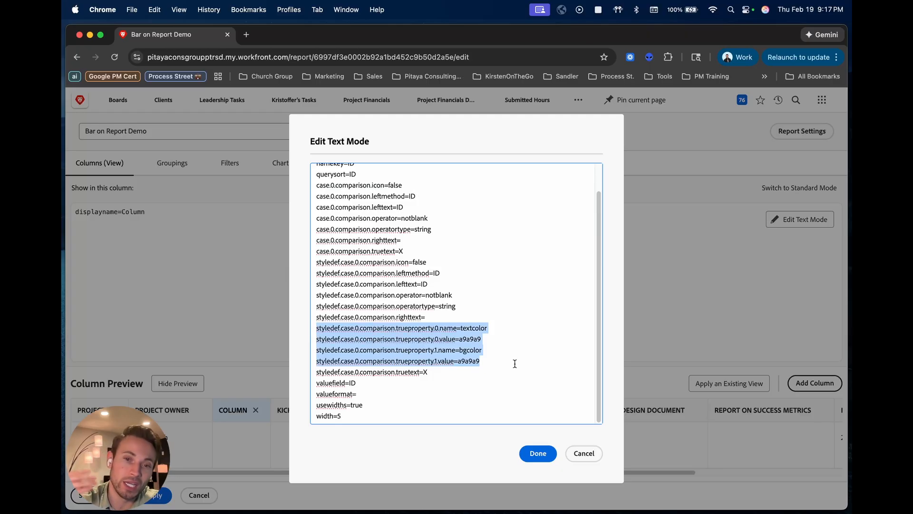
pyautogui.doubleClick(463, 340)
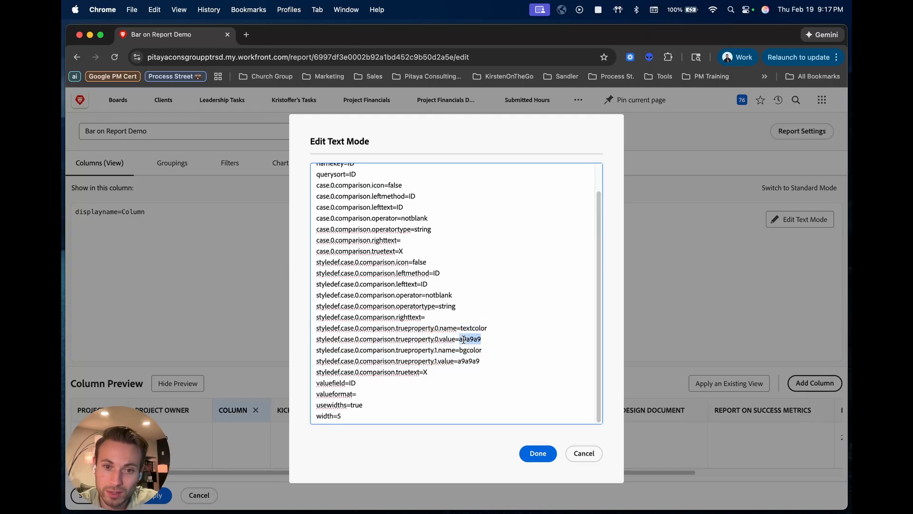
pyautogui.doubleClick(475, 363)
pyautogui.click(499, 363)
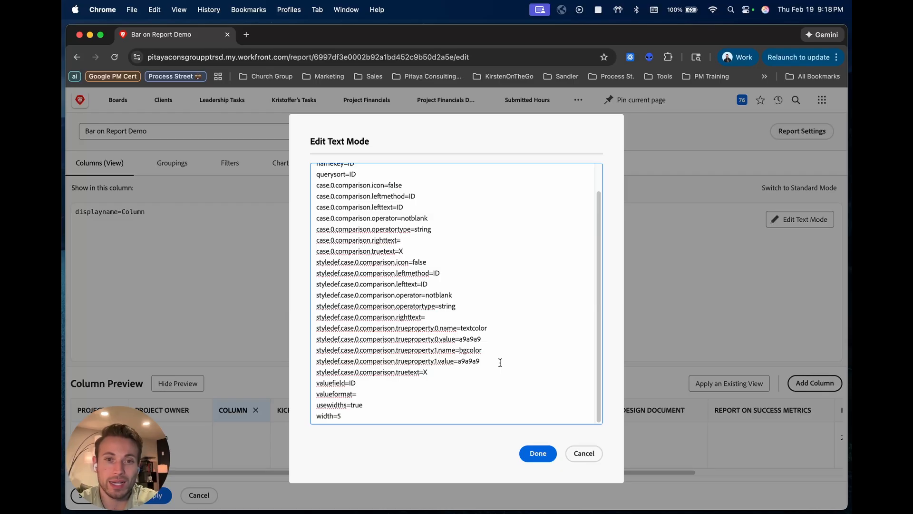
# - Check the width line, accept the bar column's text mode code and save the report
pyautogui.tripleClick(358, 417)
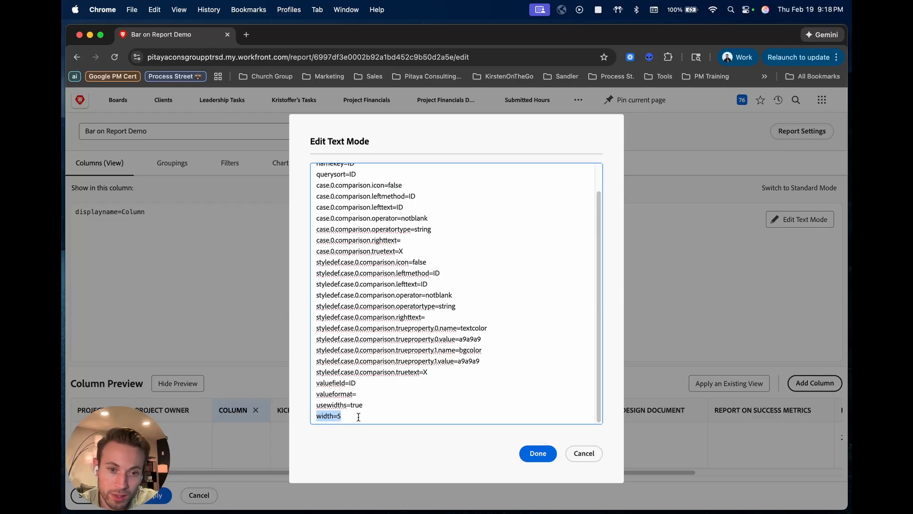
pyautogui.click(382, 416)
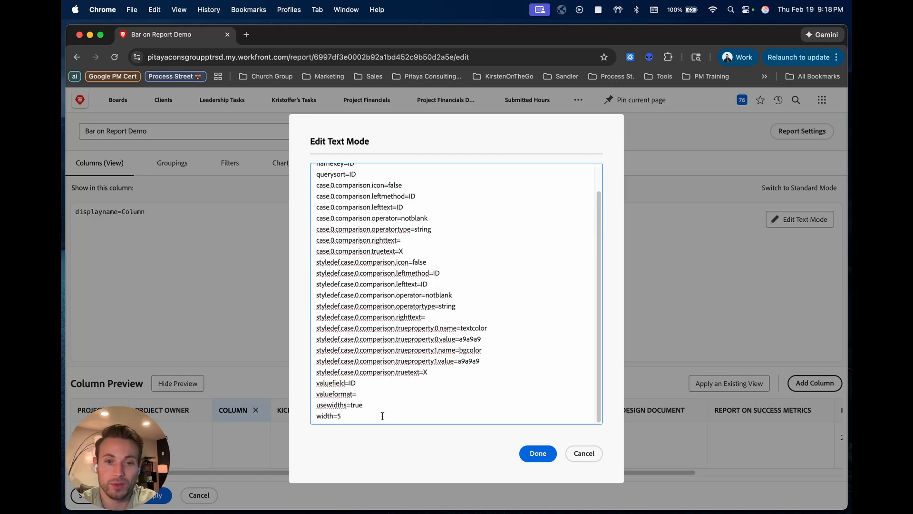
pyautogui.click(538, 453)
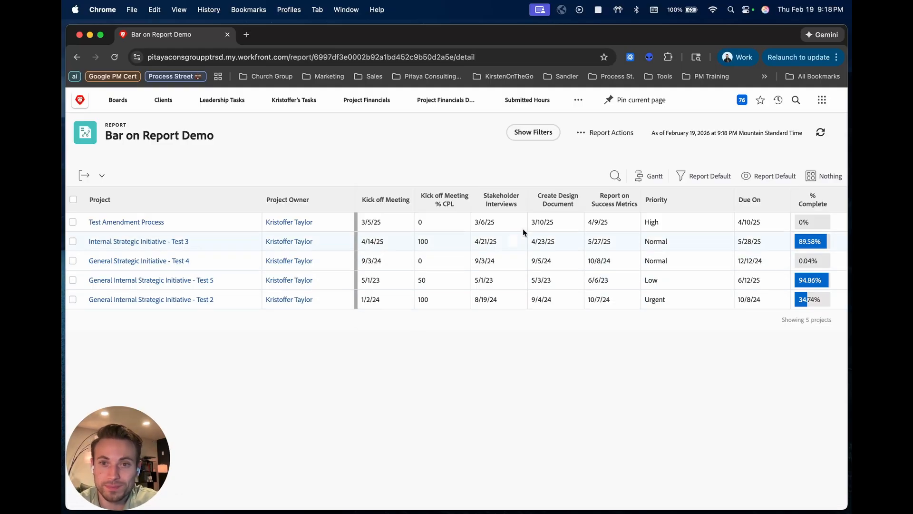
# - Reopen the report for editing and add a new column between Report on Success Metrics and Priority
pyautogui.click(610, 131)
pyautogui.click(587, 153)
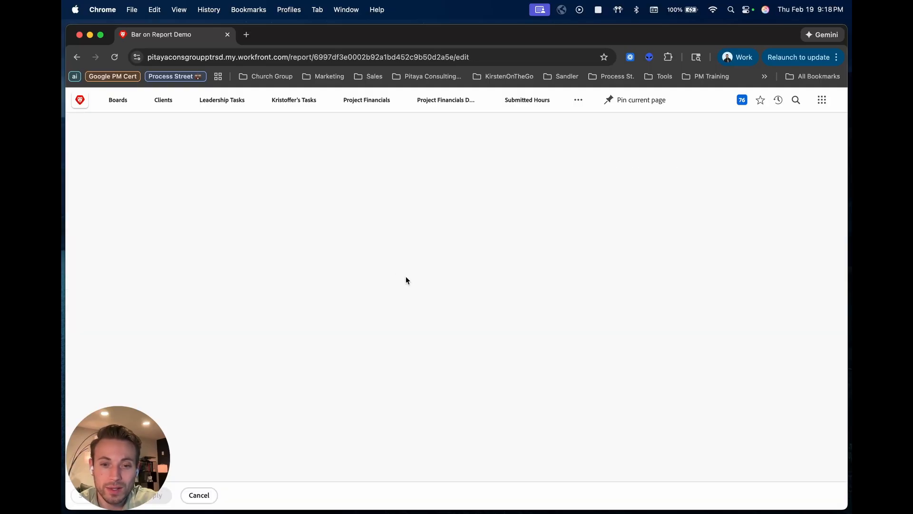
pyautogui.click(820, 383)
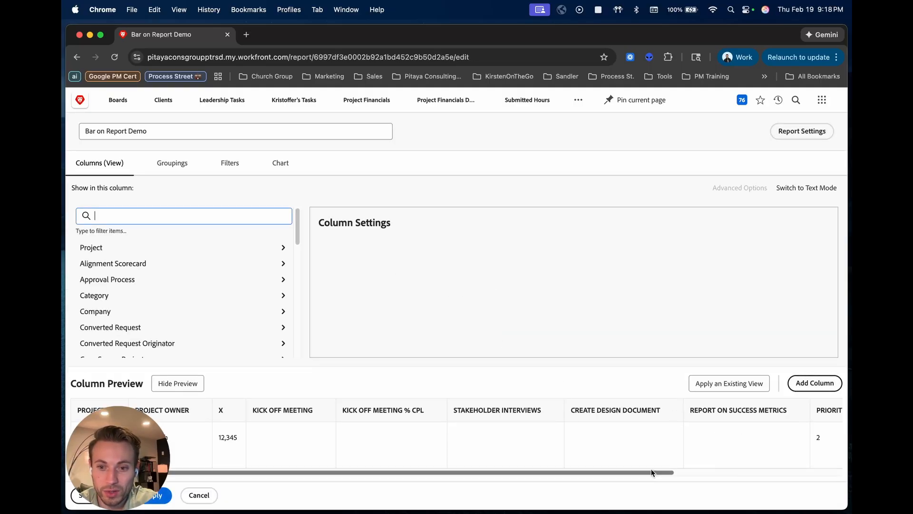
pyautogui.moveTo(675, 473); pyautogui.dragTo(795, 475)
pyautogui.moveTo(817, 417); pyautogui.dragTo(621, 419)
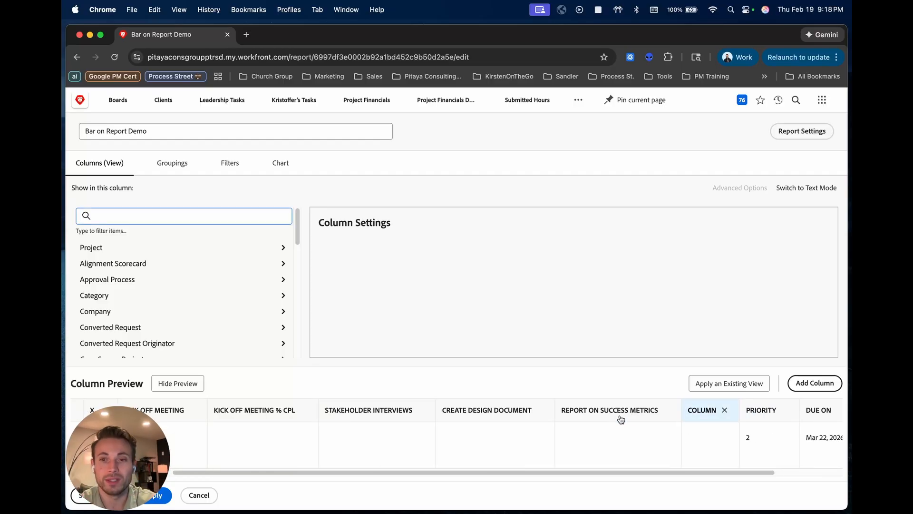
# - Switch the new column before Priority to text mode and replace its default code with the copied bar code
pyautogui.click(801, 188)
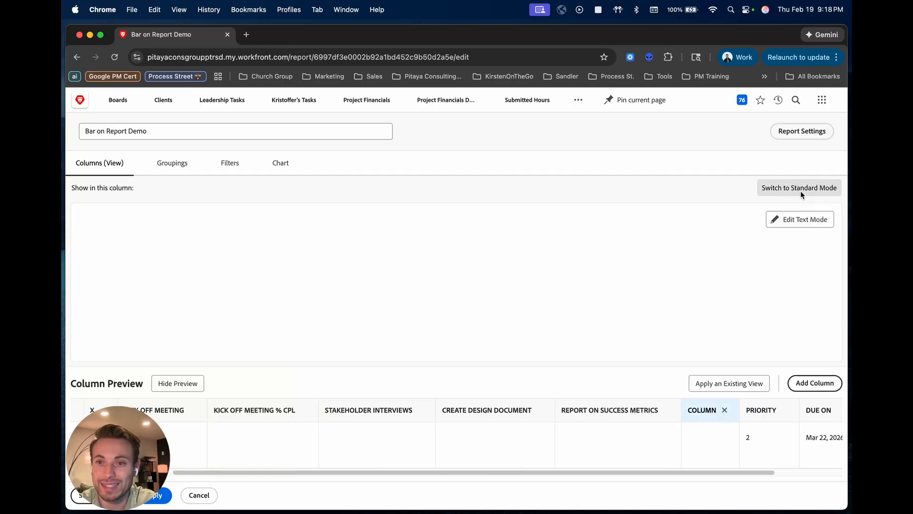
pyautogui.click(795, 219)
pyautogui.press('super+a')
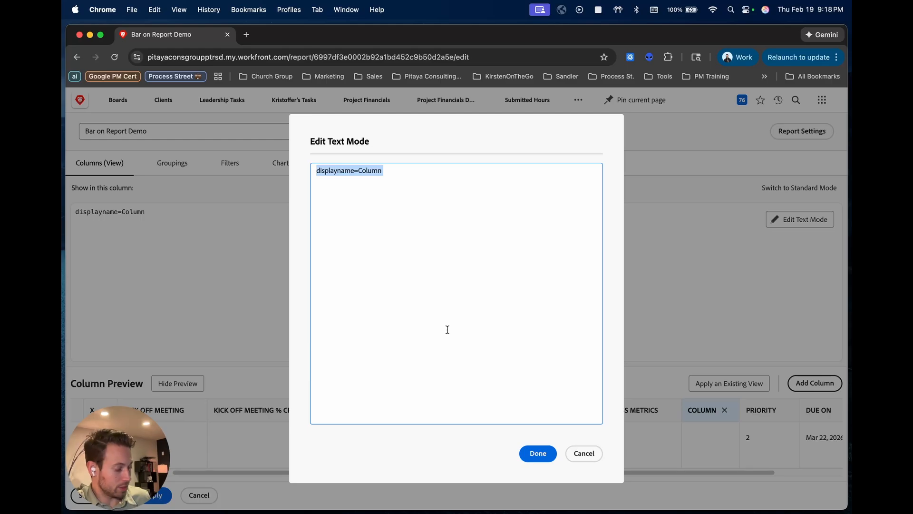
pyautogui.press('super+v')
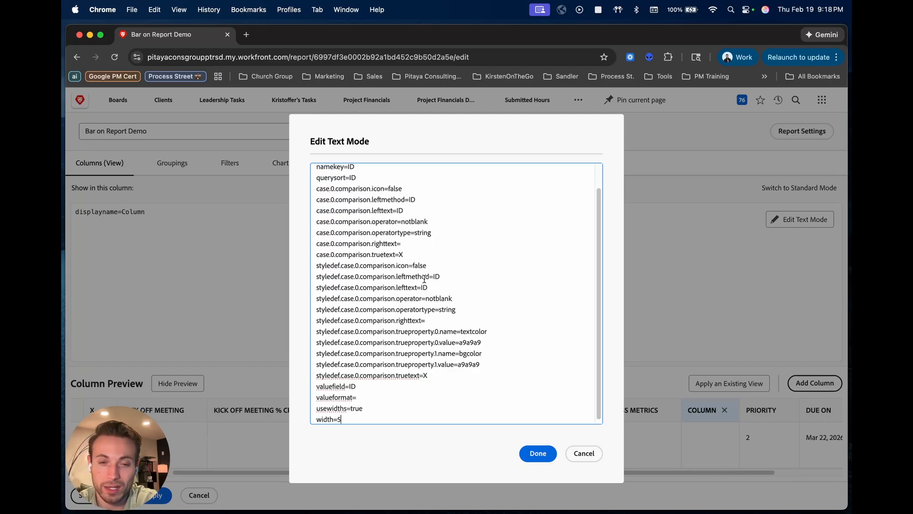
# - Set the second bar column's width to 10, accept the text mode code and save the report
pyautogui.scroll(1, 403, 243)
pyautogui.scroll(-1, 402, 243)
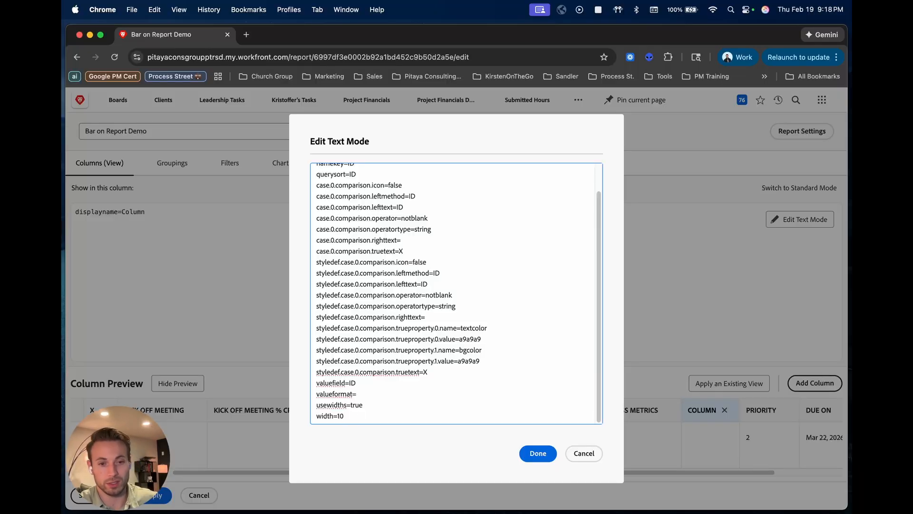
pyautogui.click(538, 453)
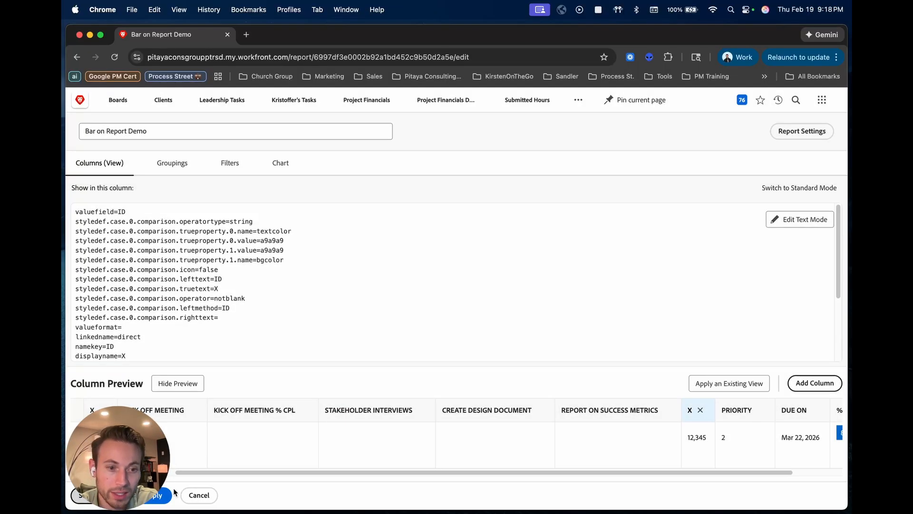
pyautogui.click(172, 494)
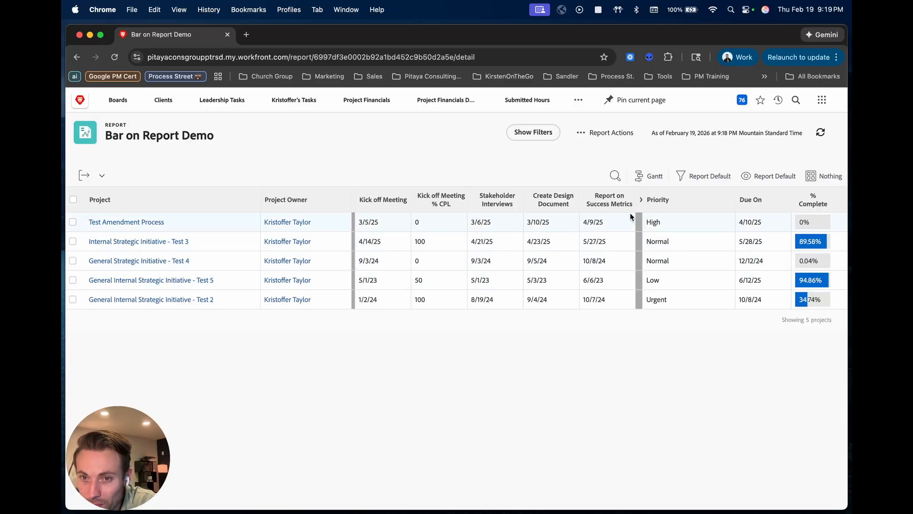
# - Reopen the report for editing and change both truetext values in the code of the bar column before Priority to a period
pyautogui.click(603, 133)
pyautogui.click(588, 153)
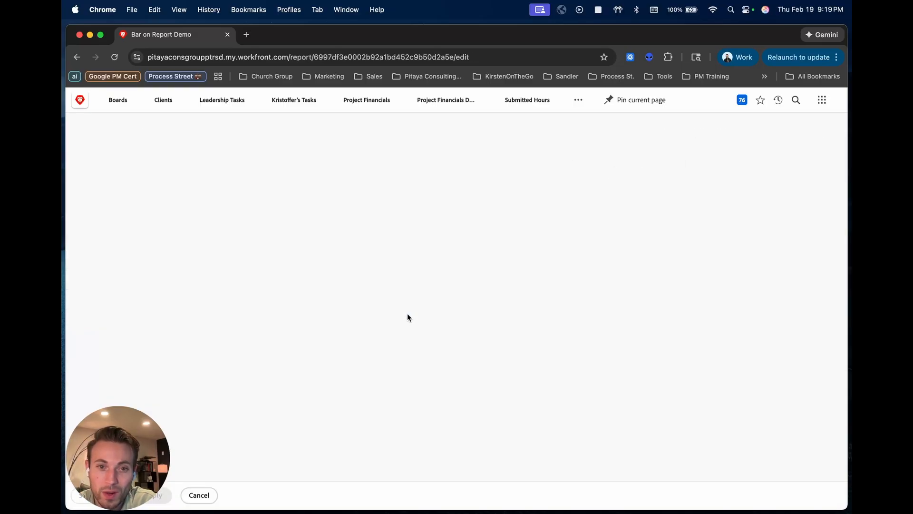
pyautogui.click(823, 423)
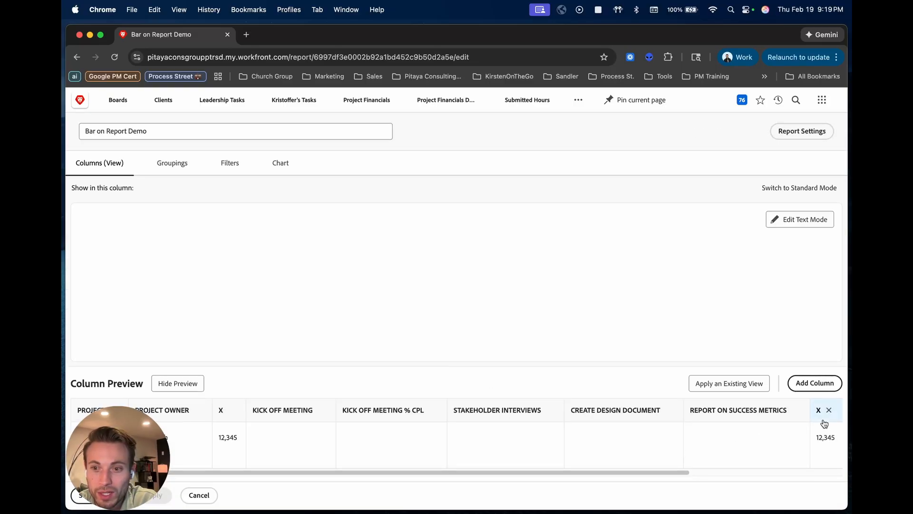
pyautogui.click(778, 222)
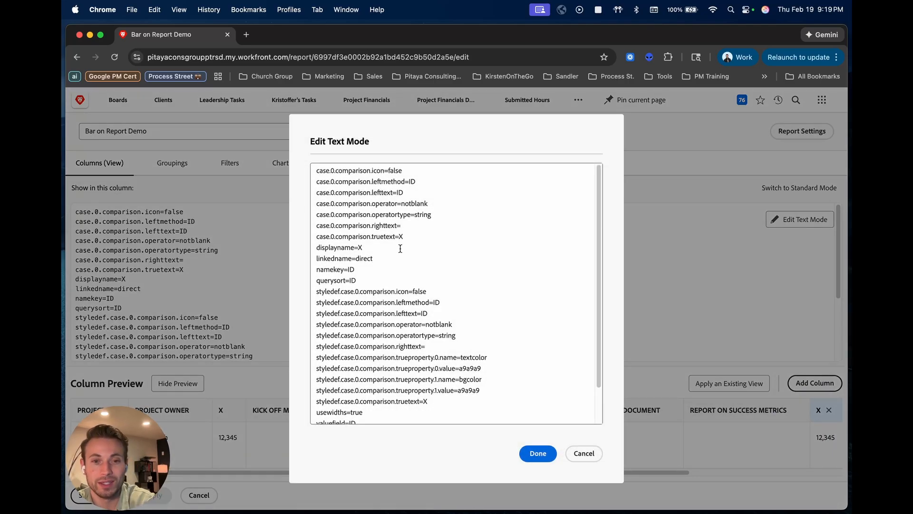
pyautogui.click(421, 236)
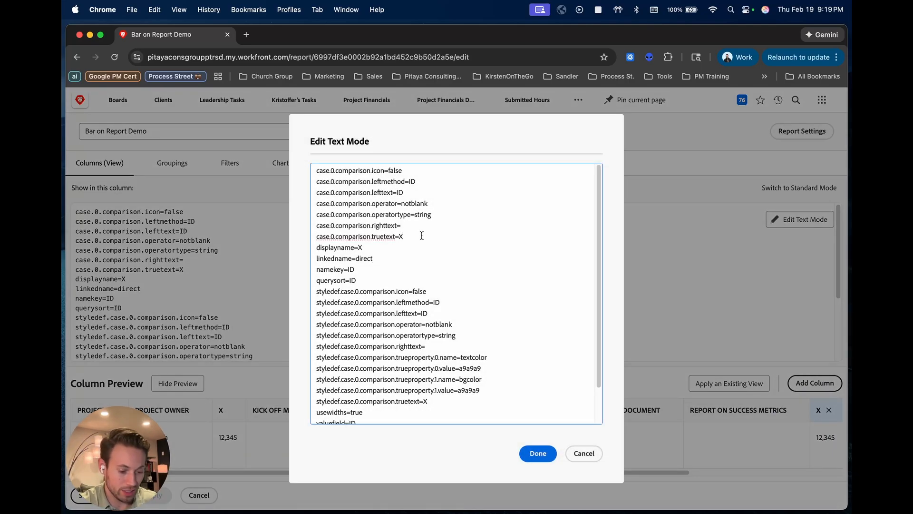
pyautogui.press('BackSpace')
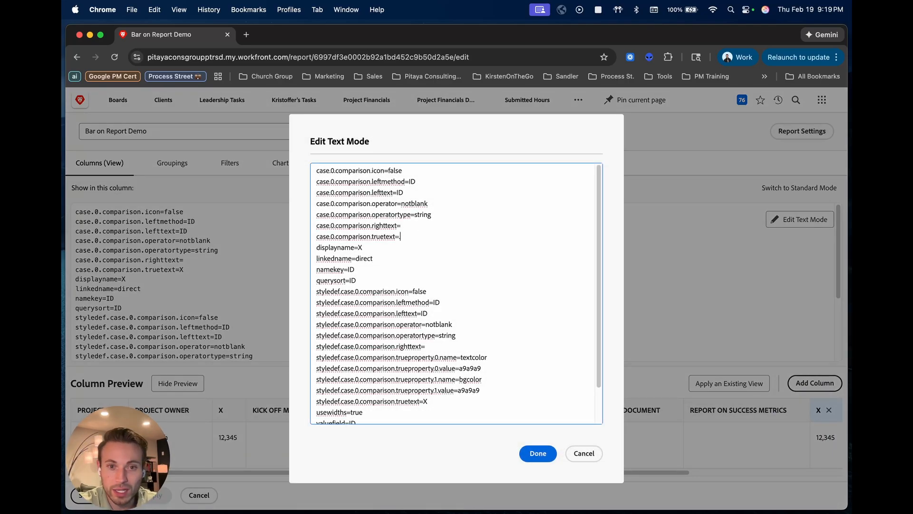
pyautogui.click(440, 402)
pyautogui.press('BackSpace')
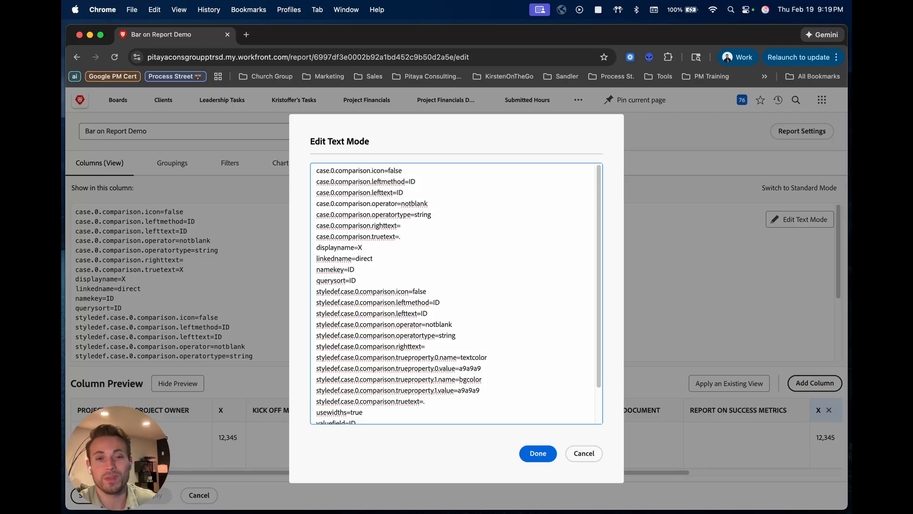
pyautogui.write('.')
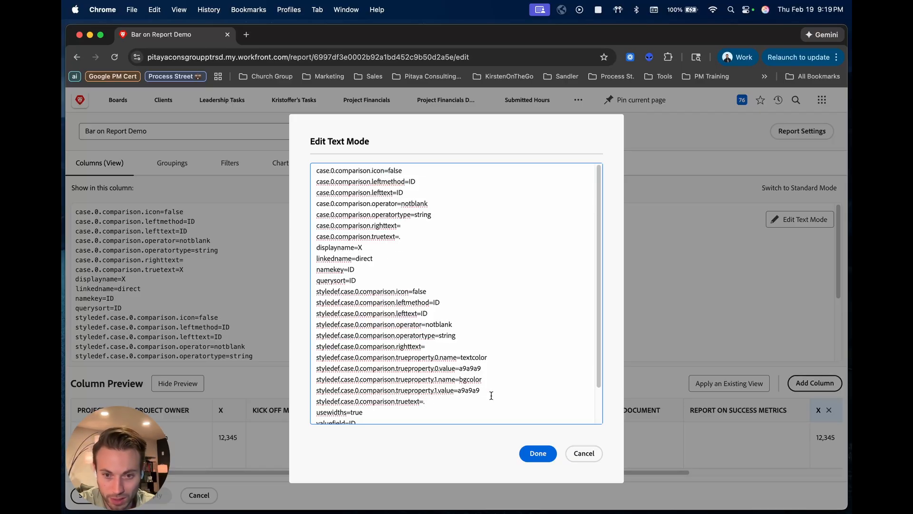
pyautogui.click(457, 441)
pyautogui.click(538, 452)
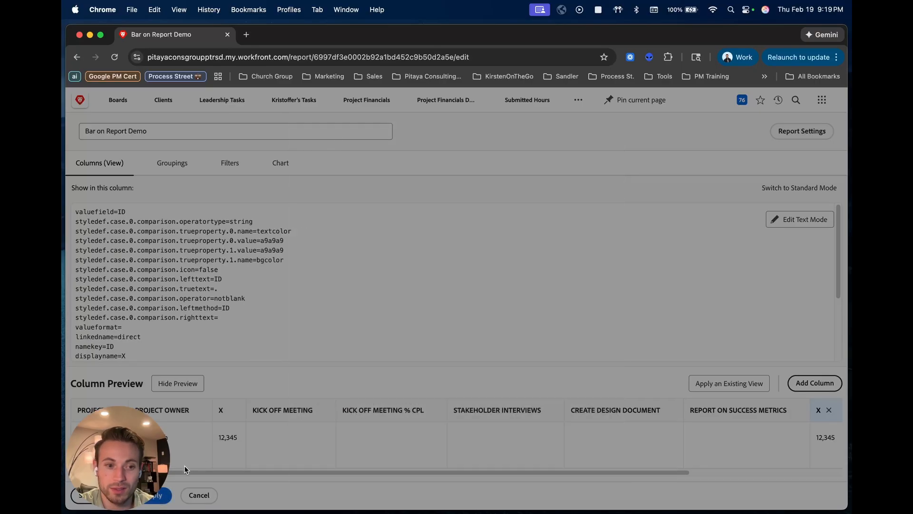
# - Set the same bar column's displayname to a period, accept the code and save the report
pyautogui.hscroll(3, 648, 472)
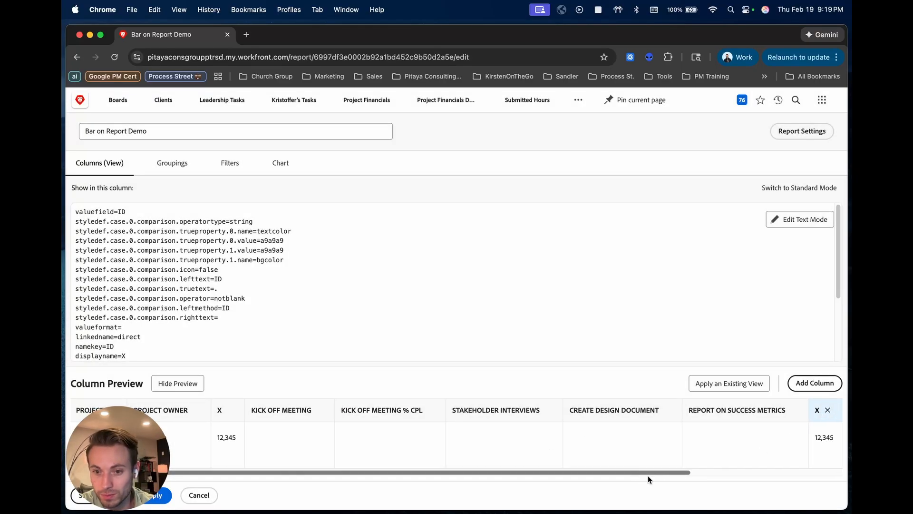
pyautogui.click(795, 222)
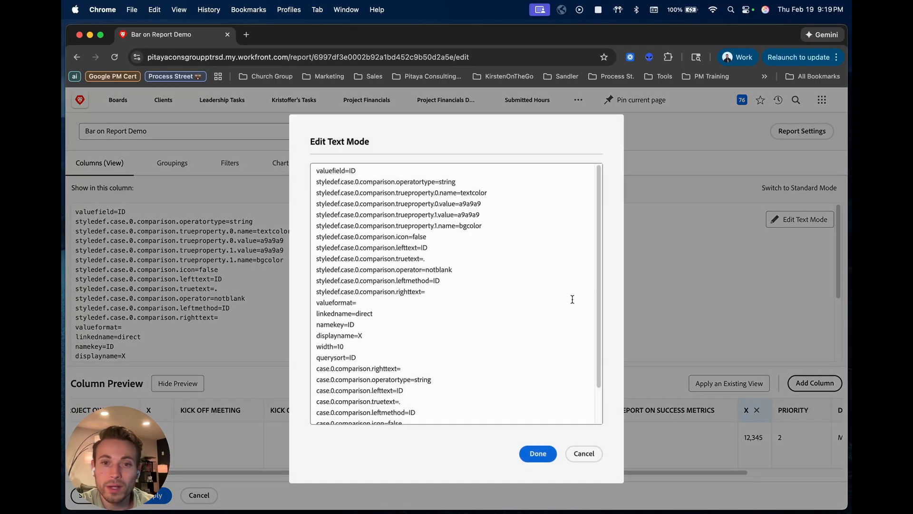
pyautogui.click(380, 336)
pyautogui.press('BackSpace')
pyautogui.write('.')
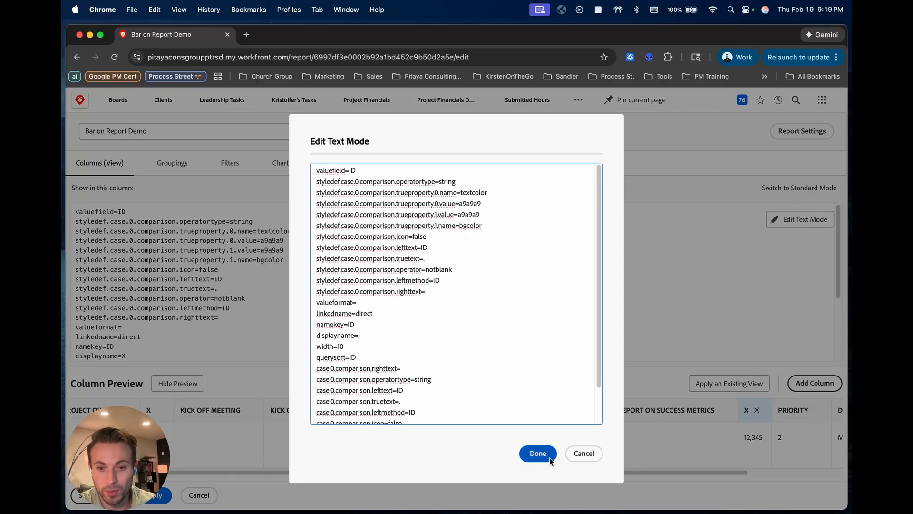
pyautogui.scroll(-2, 419, 371)
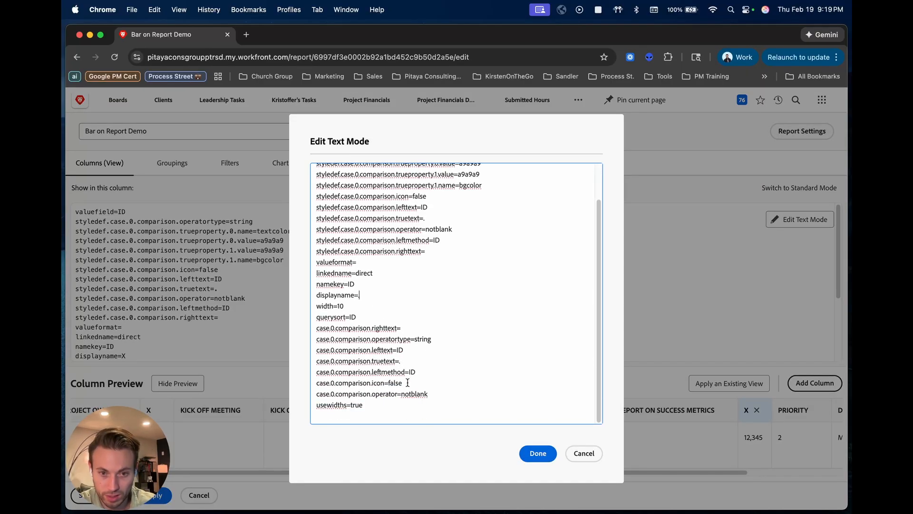
pyautogui.click(541, 456)
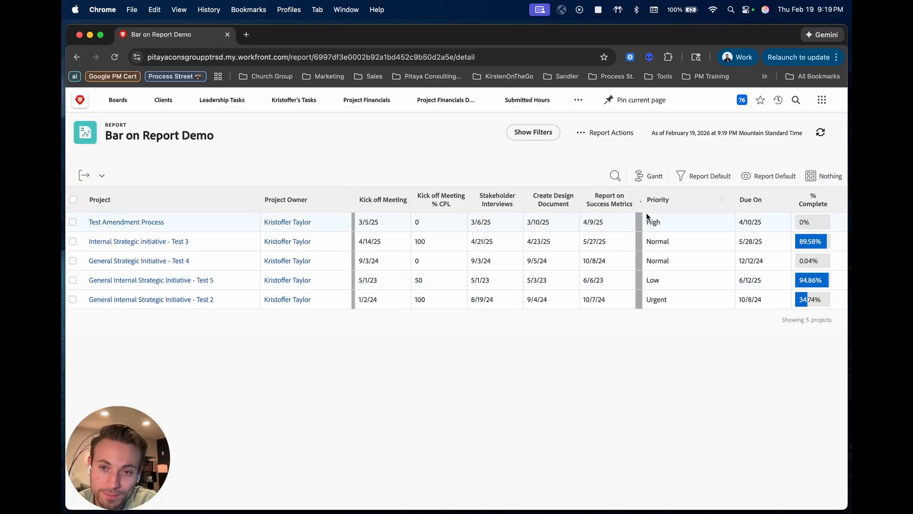
# - Reopen the report for editing, set the width of the bar column before Priority to 15 and save the report
pyautogui.click(596, 133)
pyautogui.click(595, 154)
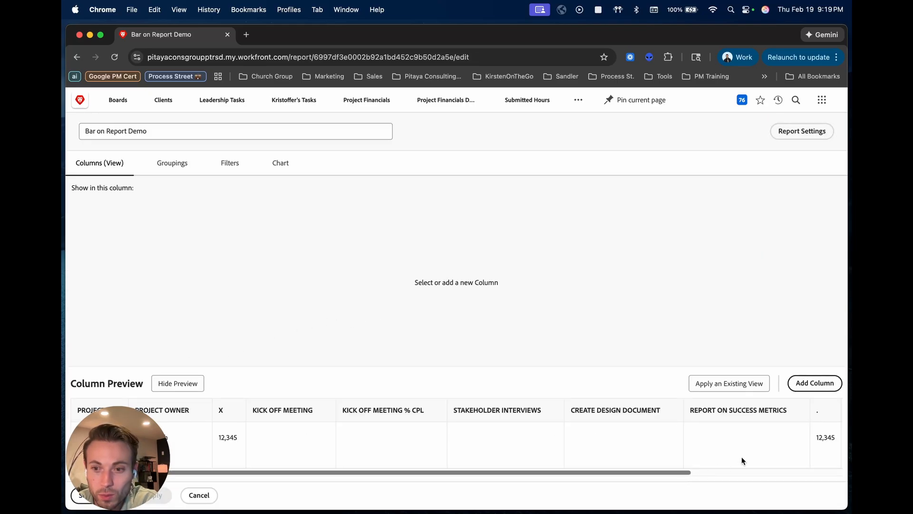
pyautogui.click(819, 417)
pyautogui.click(786, 218)
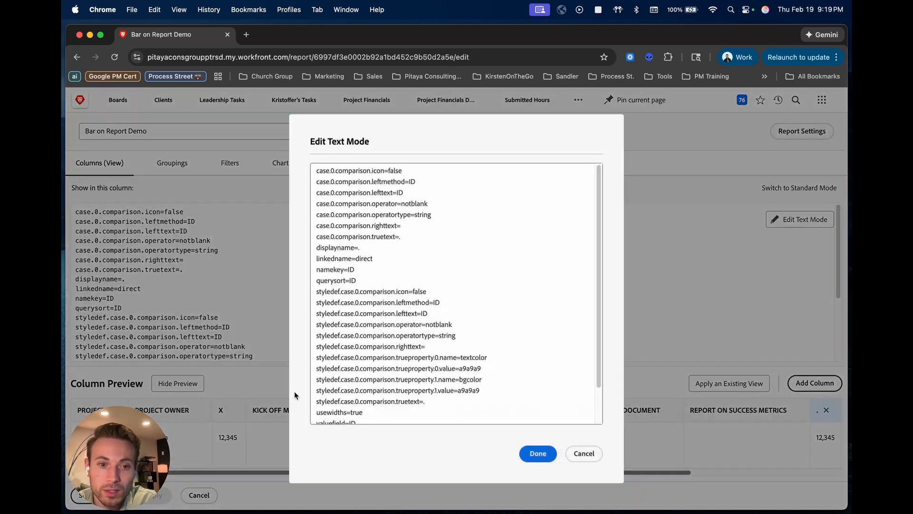
pyautogui.scroll(-3, 362, 415)
pyautogui.click(372, 409)
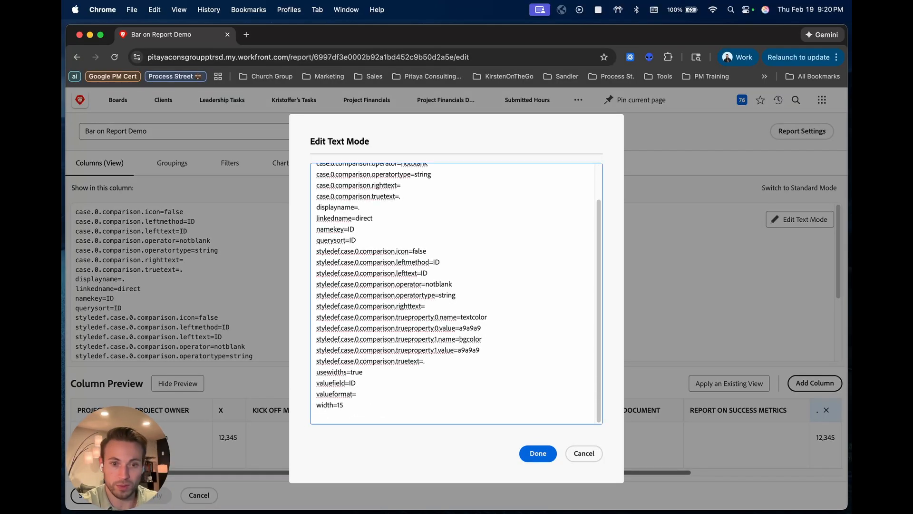
pyautogui.click(536, 453)
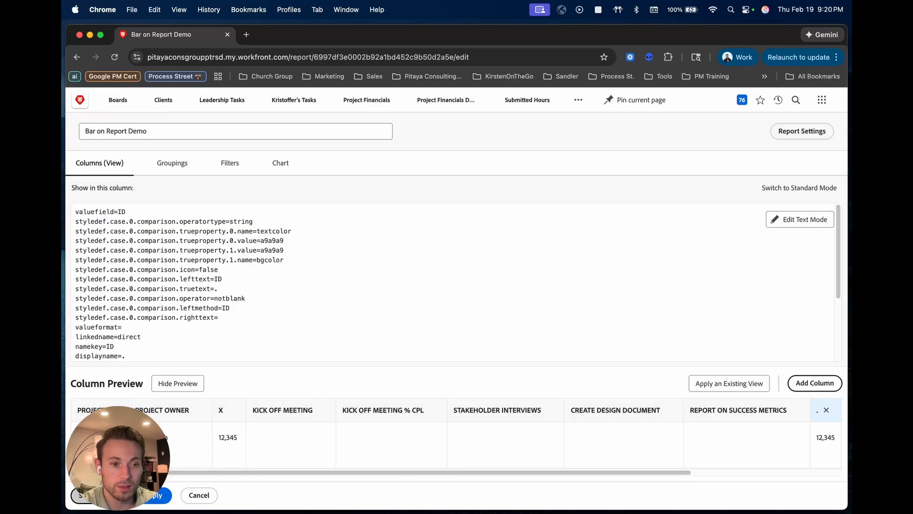
pyautogui.click(101, 495)
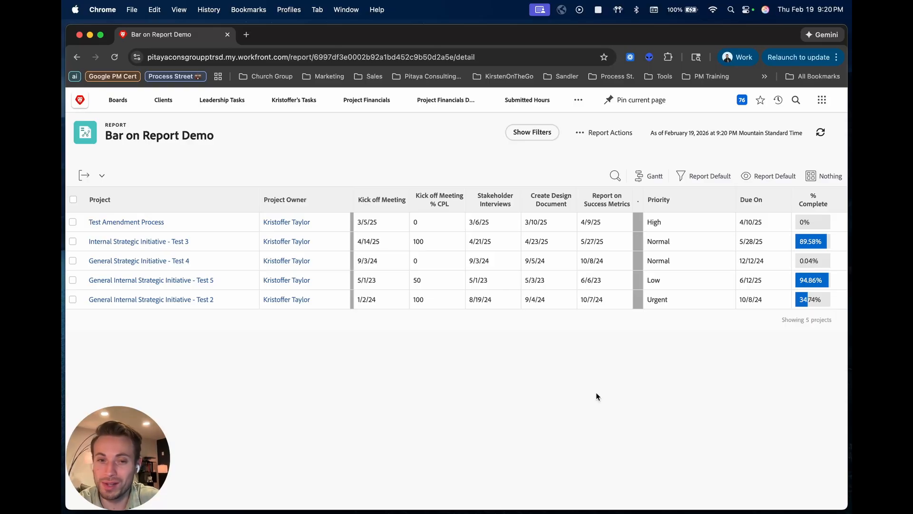
# - Reopen the report for editing and remove the period from the displayname line of the bar column before Priority
pyautogui.click(611, 132)
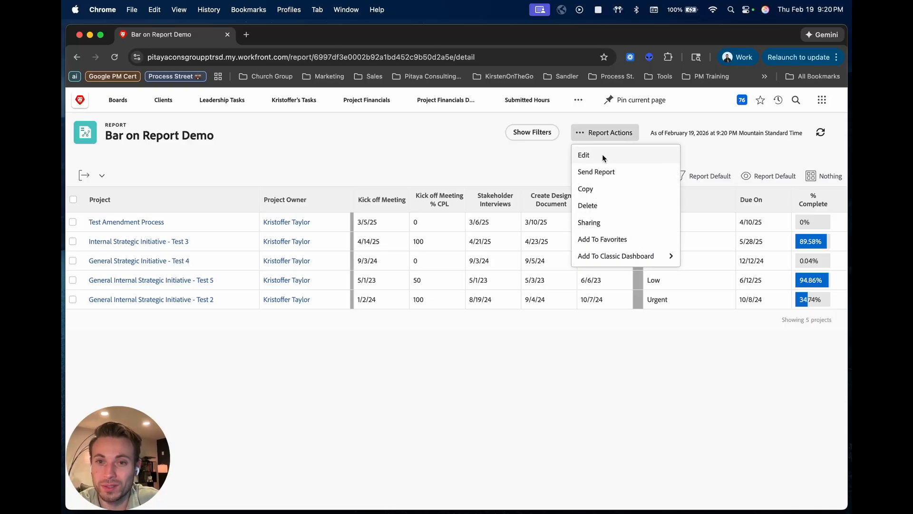
pyautogui.click(603, 157)
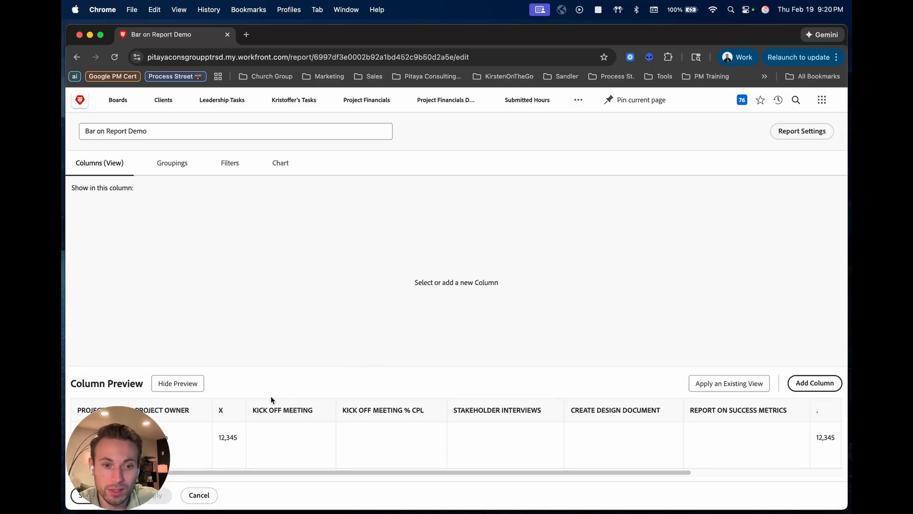
pyautogui.click(819, 419)
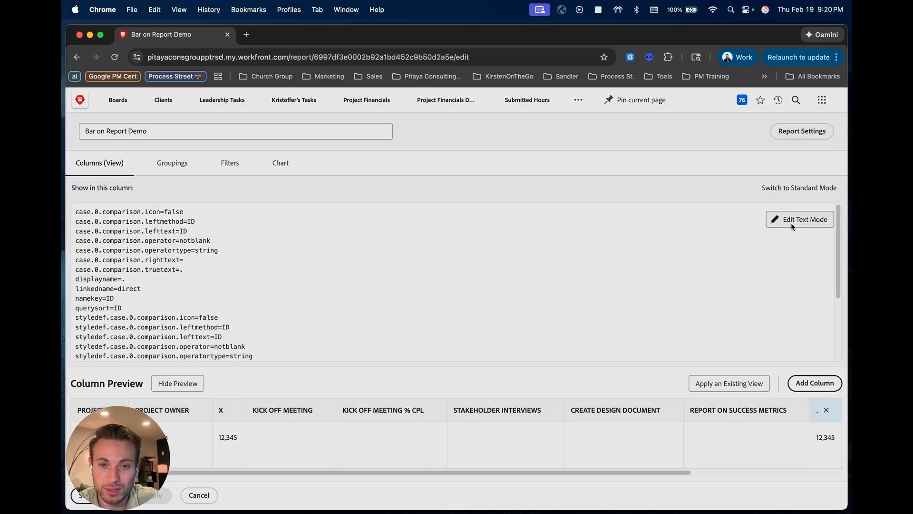
pyautogui.click(791, 222)
pyautogui.click(377, 248)
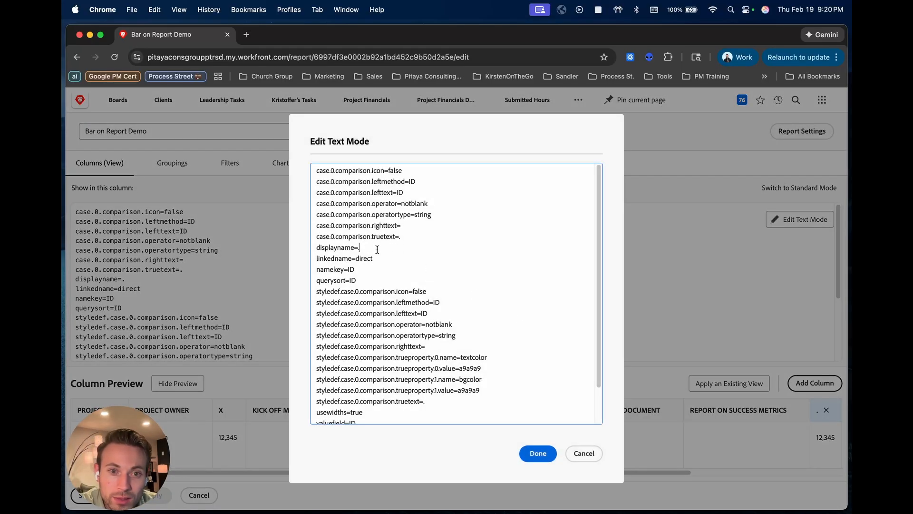
pyautogui.press('BackSpace')
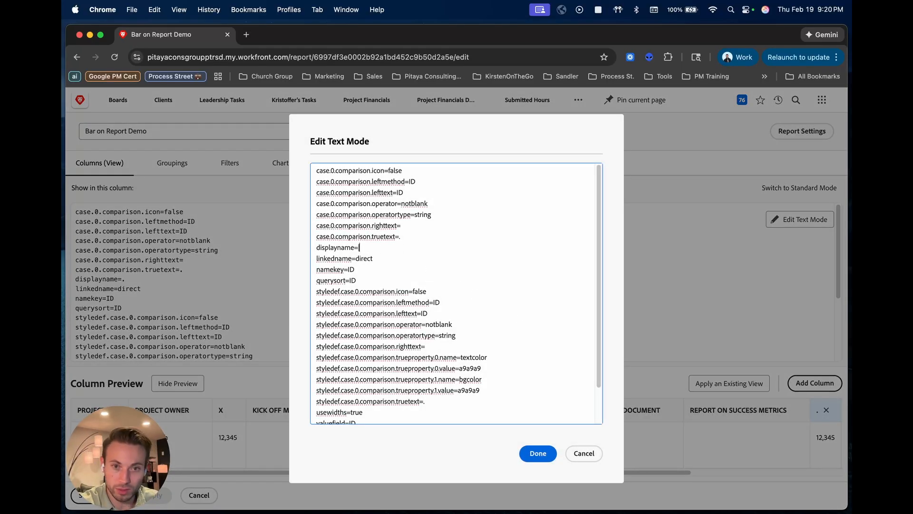
pyautogui.scroll(-2, 381, 255)
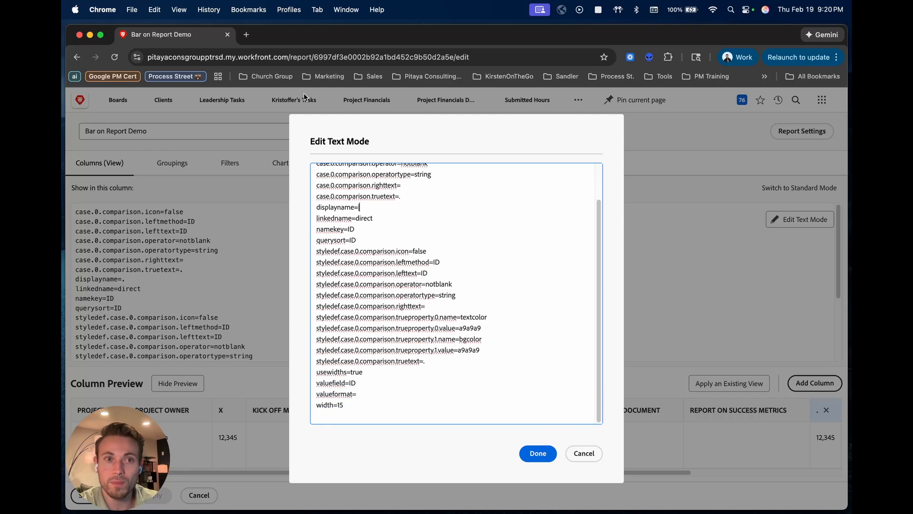
# - Search Google in a new tab for "hex color code for red", copy the code FF0000 and return to the report's text mode code
pyautogui.click(246, 35)
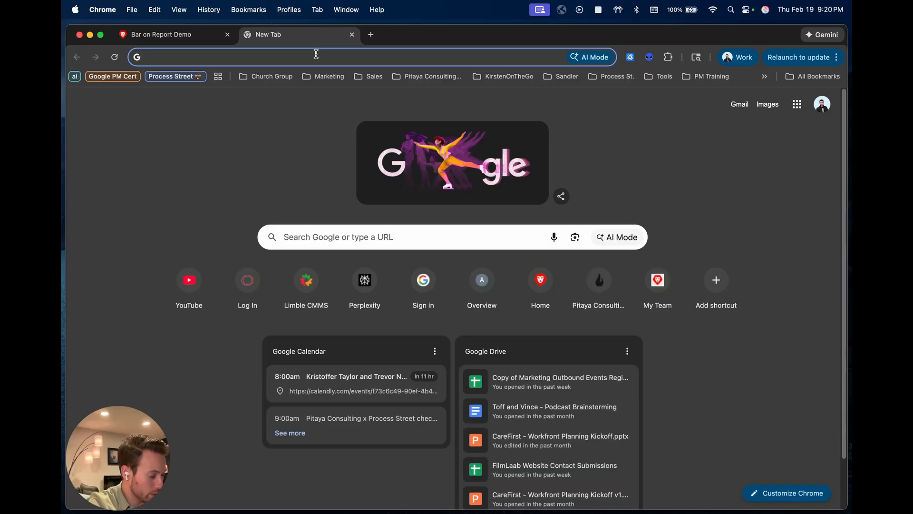
pyautogui.write('hex color code for ')
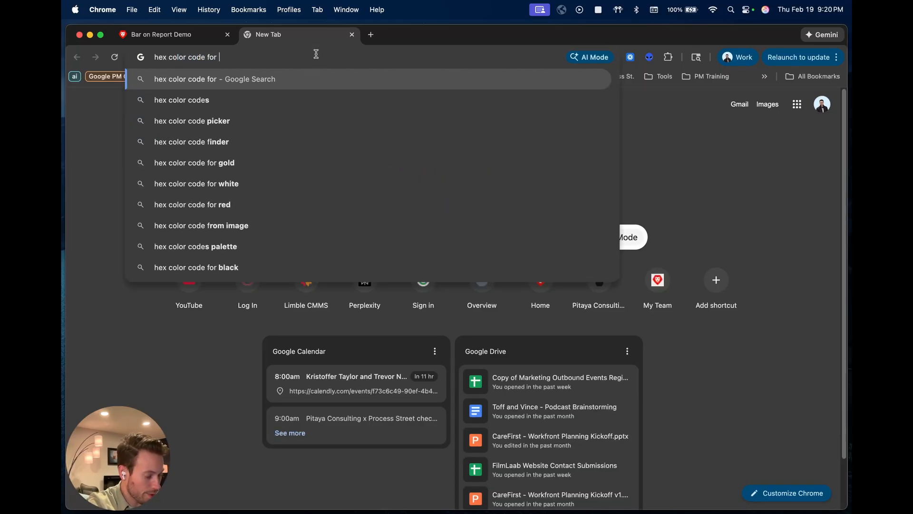
pyautogui.write('red')
pyautogui.press('Return')
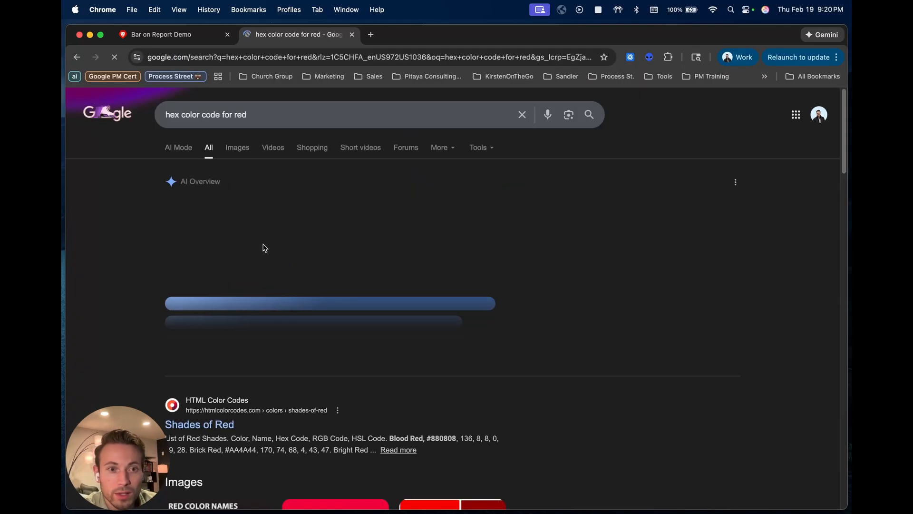
pyautogui.doubleClick(234, 224)
pyautogui.press('super+c')
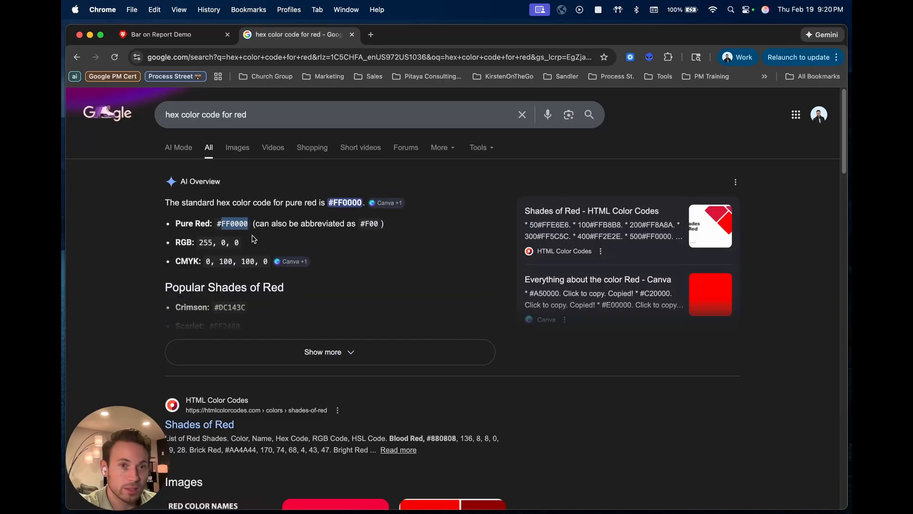
pyautogui.click(162, 34)
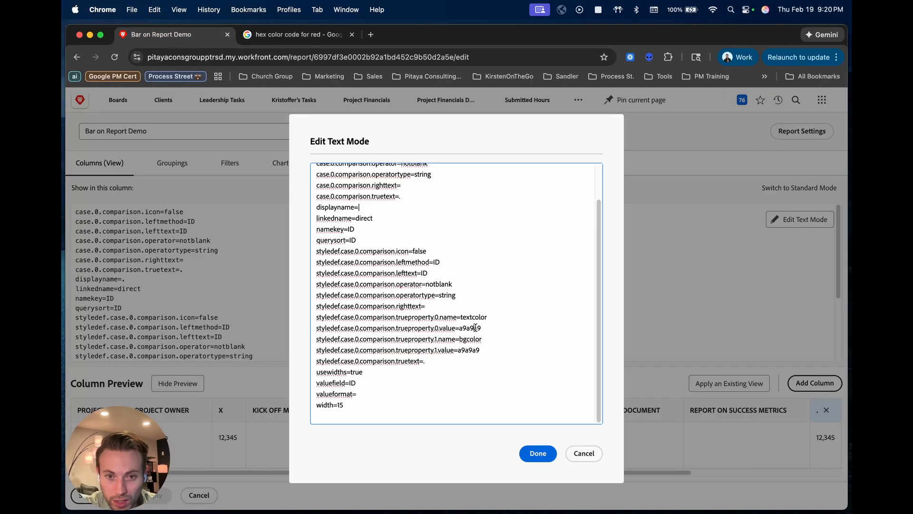
# - Set both the textcolor and bgcolor values of the bar column before Priority to FF0000, accept the code and save the report
pyautogui.doubleClick(475, 328)
pyautogui.press('super+v')
pyautogui.doubleClick(471, 350)
pyautogui.press('super+v')
pyautogui.click(543, 459)
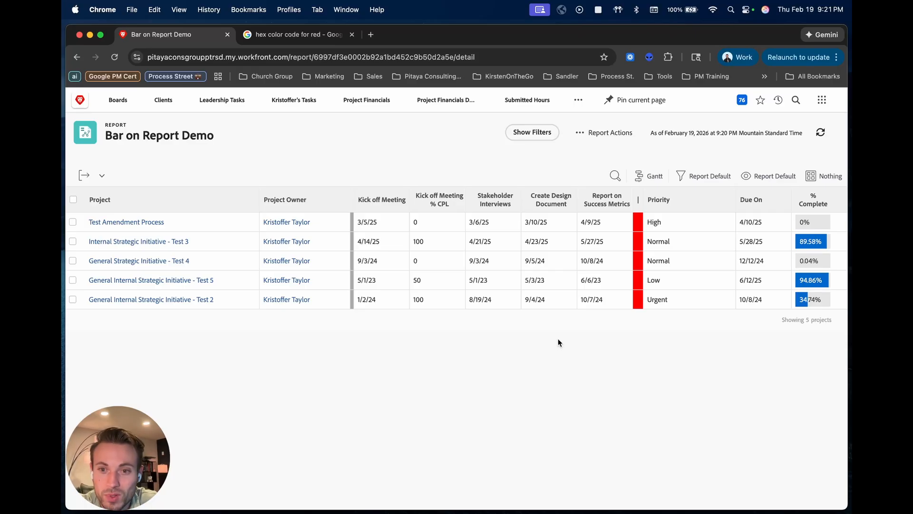
# - Reopen the report for editing and set the width to 20 in the text mode code of the X bar column
pyautogui.click(617, 136)
pyautogui.click(601, 154)
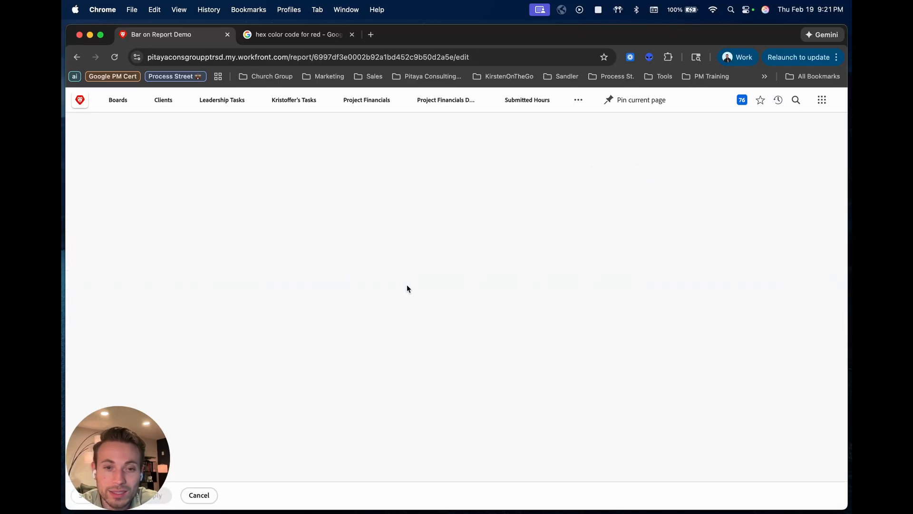
pyautogui.click(221, 409)
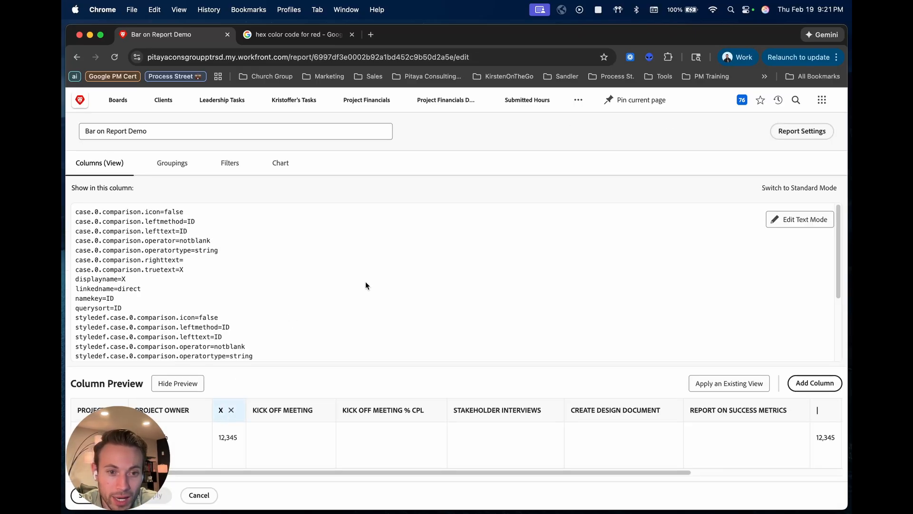
pyautogui.click(789, 219)
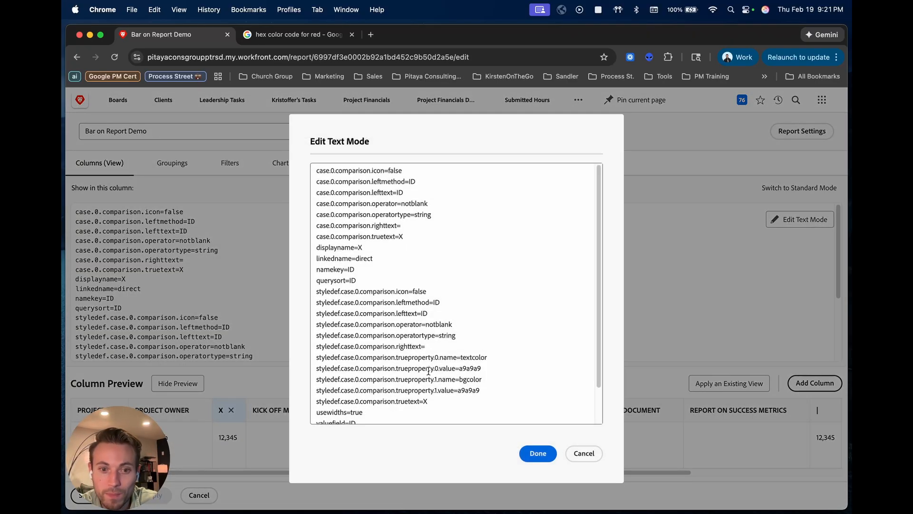
pyautogui.scroll(-3, 367, 333)
pyautogui.click(359, 407)
pyautogui.press('BackSpace')
pyautogui.write('20')
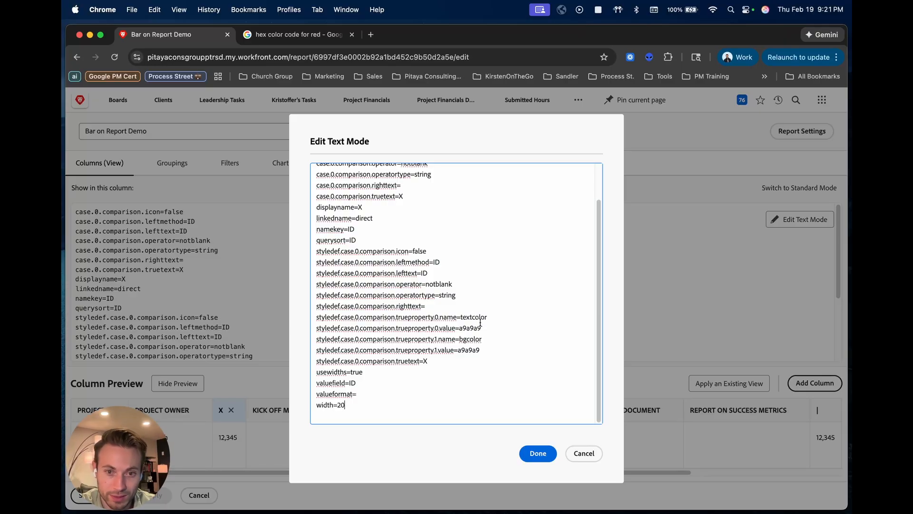
# - Set the X column's bgcolor value to 000000 and its textcolor value to FF0000, accept the code and save the report
pyautogui.click(472, 353)
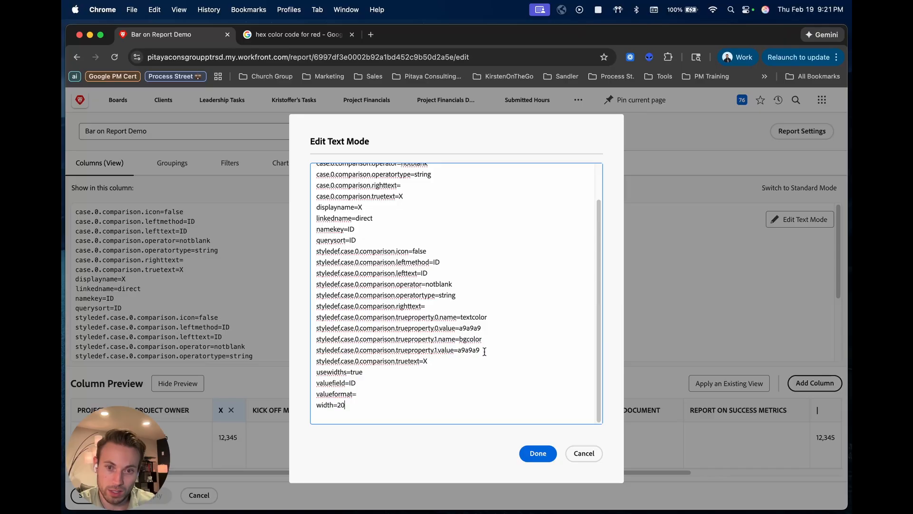
pyautogui.doubleClick(472, 352)
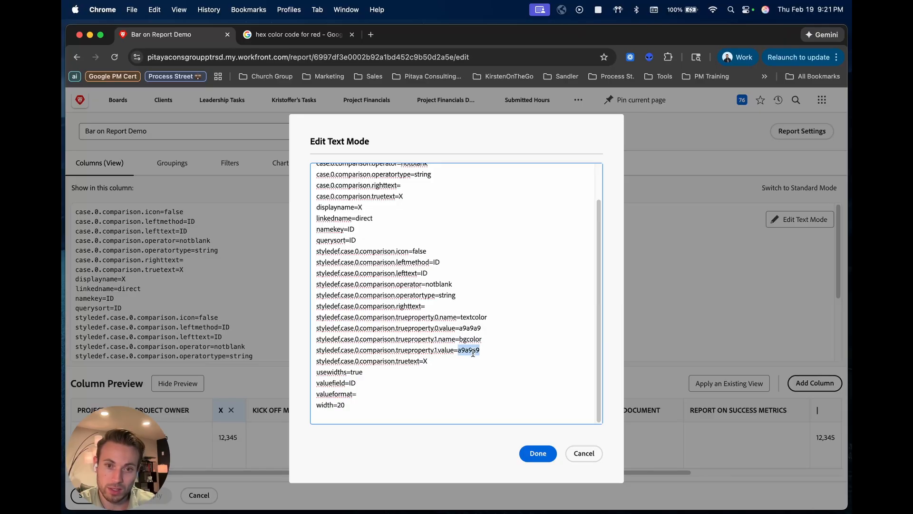
pyautogui.write('000000')
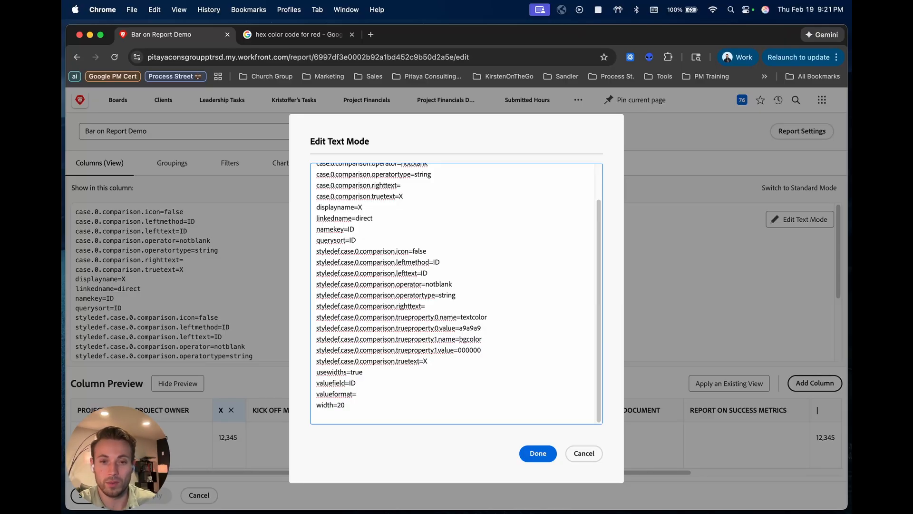
pyautogui.doubleClick(471, 328)
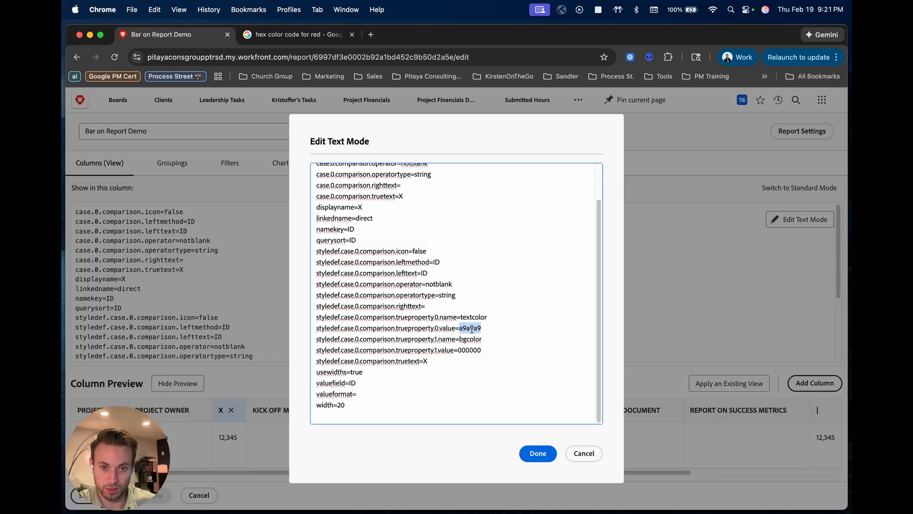
pyautogui.write('FF0000')
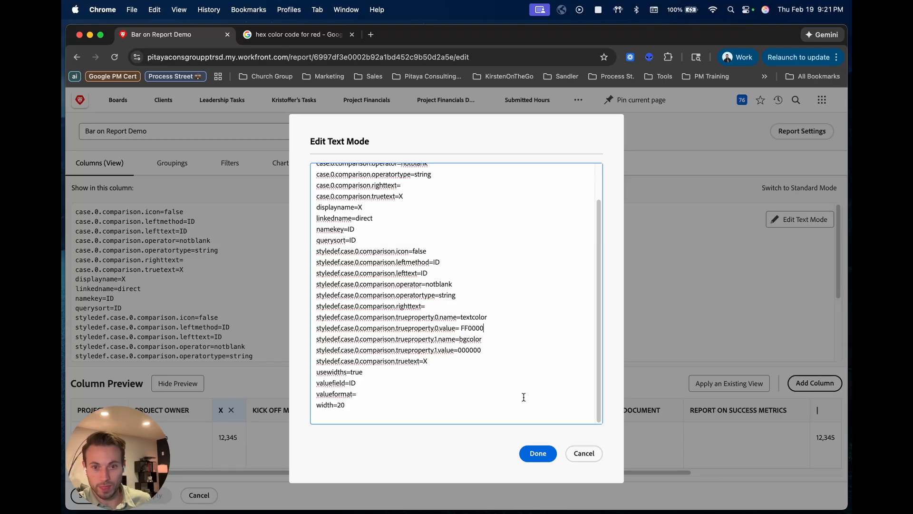
pyautogui.click(535, 452)
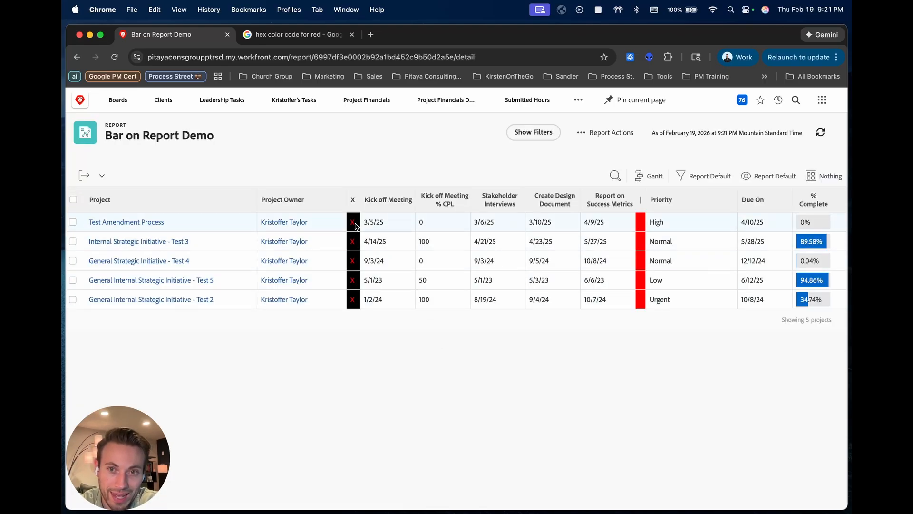
# - Reopen the report for editing, set the textcolor value of the bar column before Priority to 000000 and save the report
pyautogui.click(607, 133)
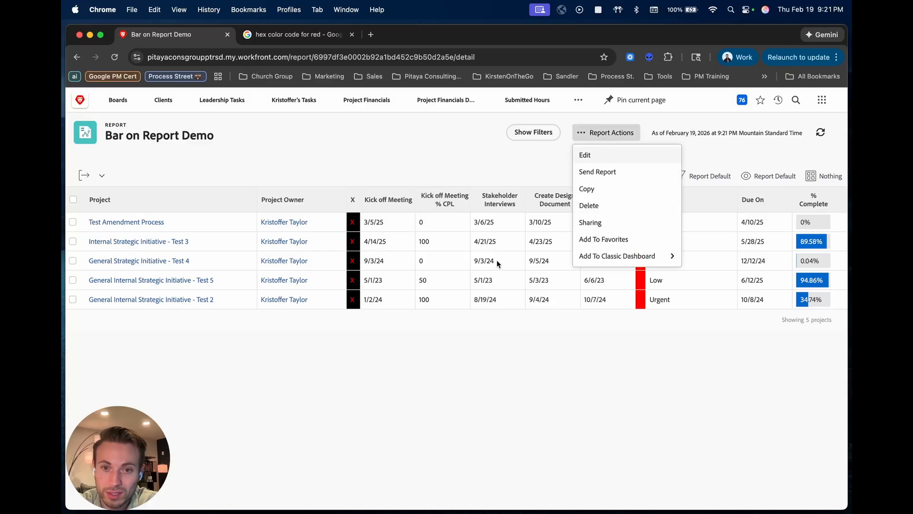
pyautogui.click(441, 316)
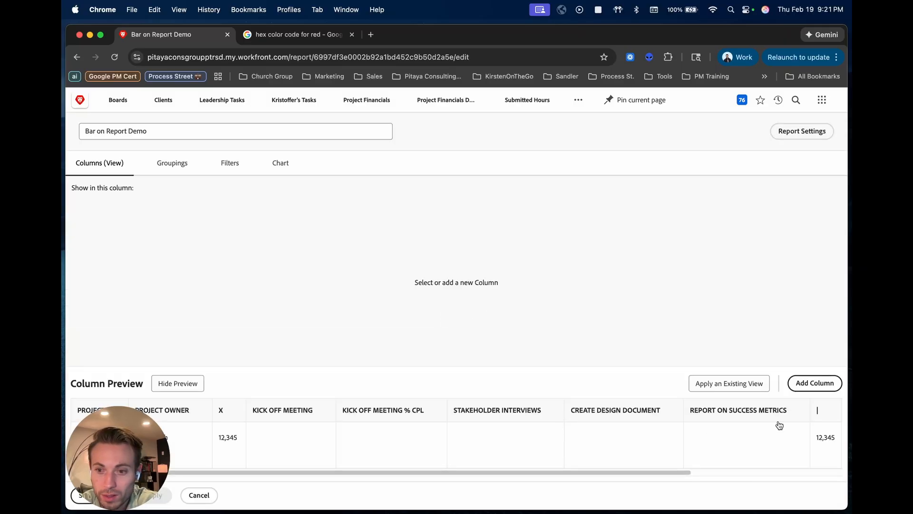
pyautogui.click(817, 418)
pyautogui.click(792, 219)
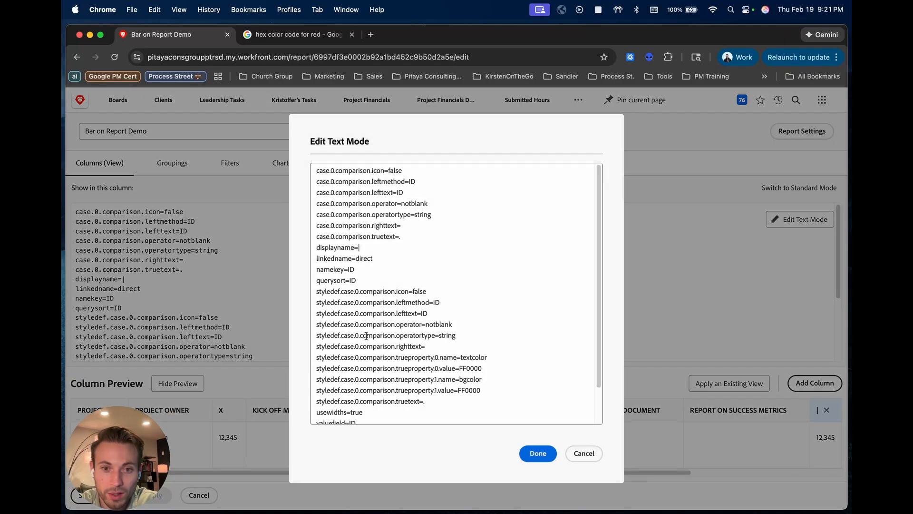
pyautogui.doubleClick(475, 368)
pyautogui.write('000000')
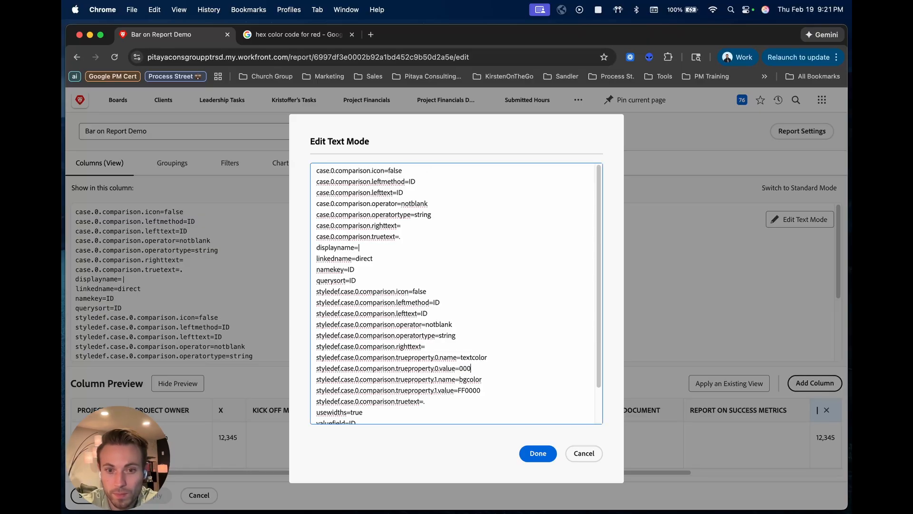
pyautogui.click(538, 453)
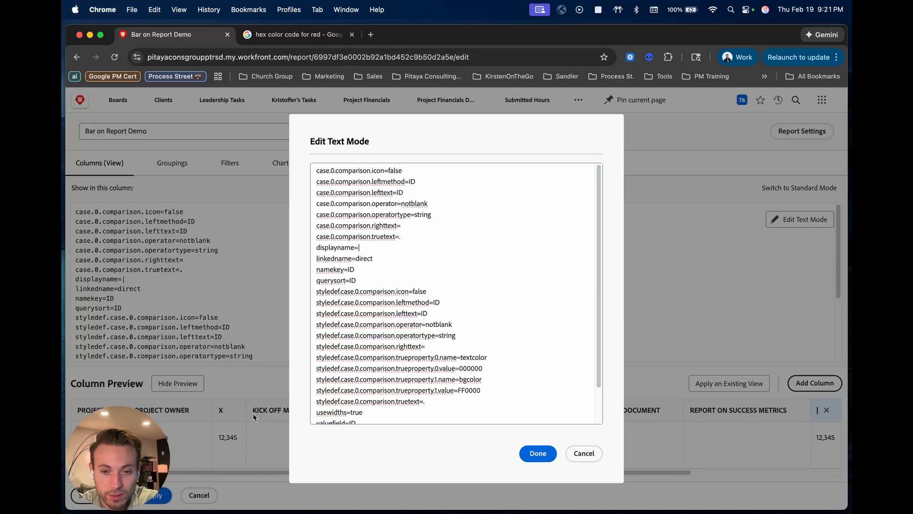
pyautogui.click(83, 495)
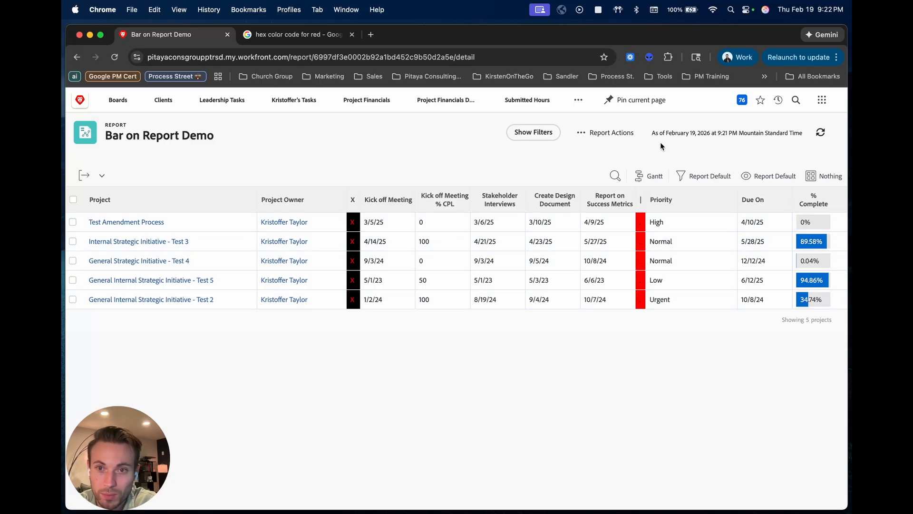
# - Reopen the report for editing and open the text mode code of the X column at its color and width lines
pyautogui.click(597, 135)
pyautogui.click(598, 157)
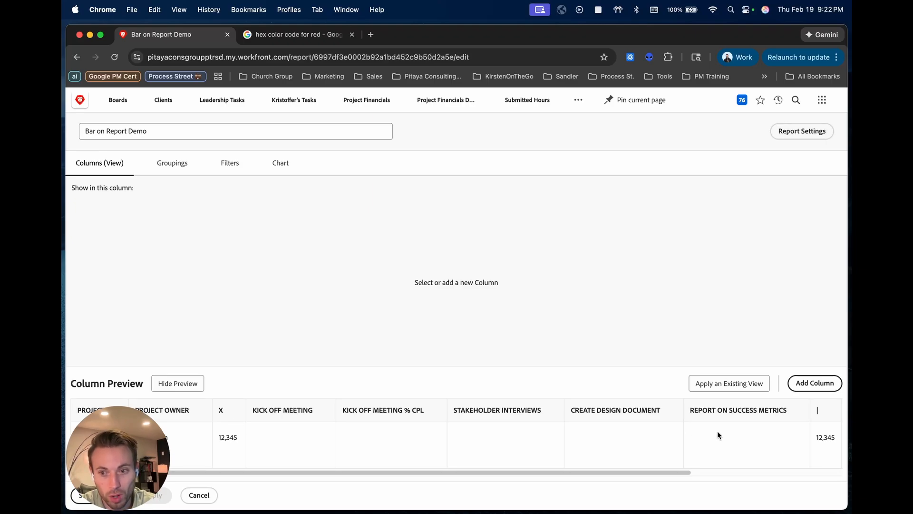
pyautogui.click(221, 415)
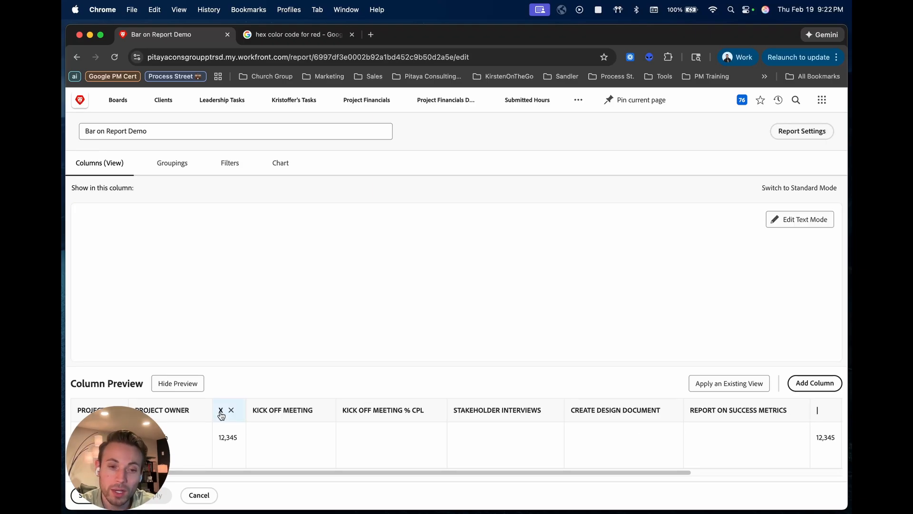
pyautogui.click(807, 224)
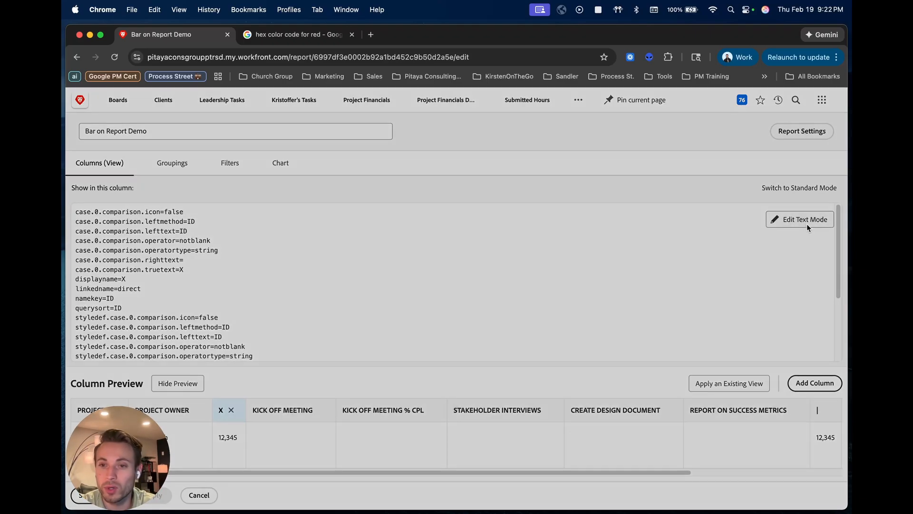
pyautogui.scroll(-2, 450, 346)
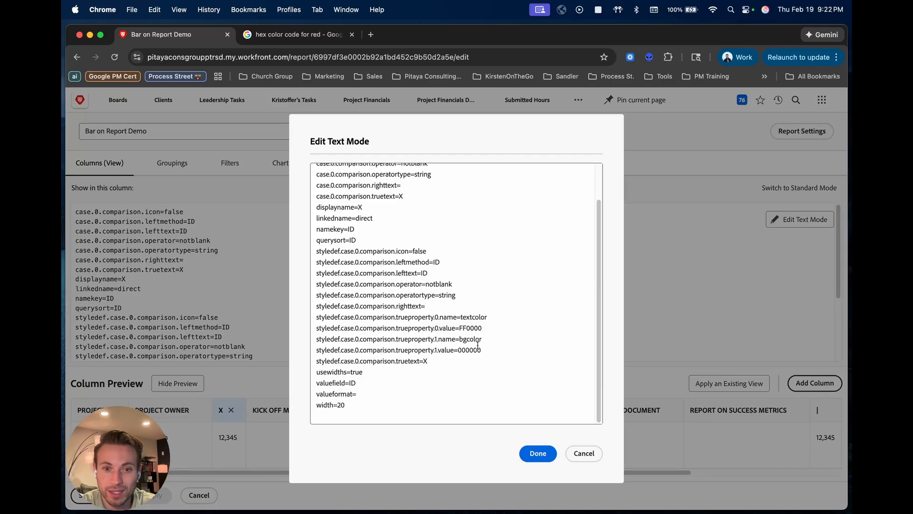
# - Search Google for "hex color code for blue", copy the sky blue code 87CEEB and return to the report's text mode code
pyautogui.click(284, 40)
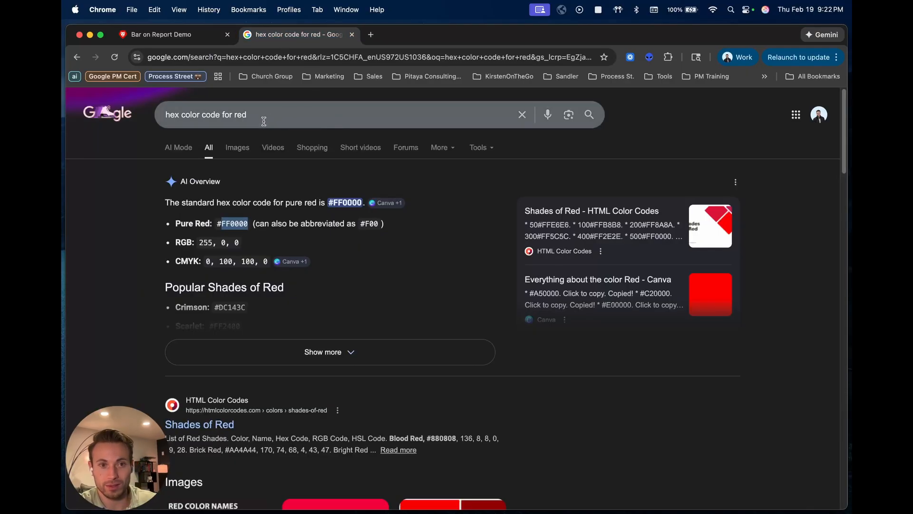
pyautogui.doubleClick(243, 116)
pyautogui.write('blue')
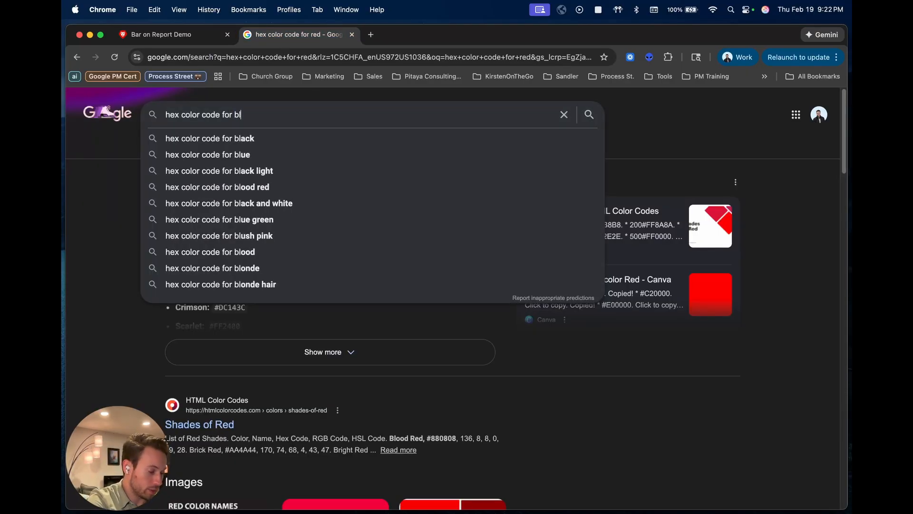
pyautogui.press('Return')
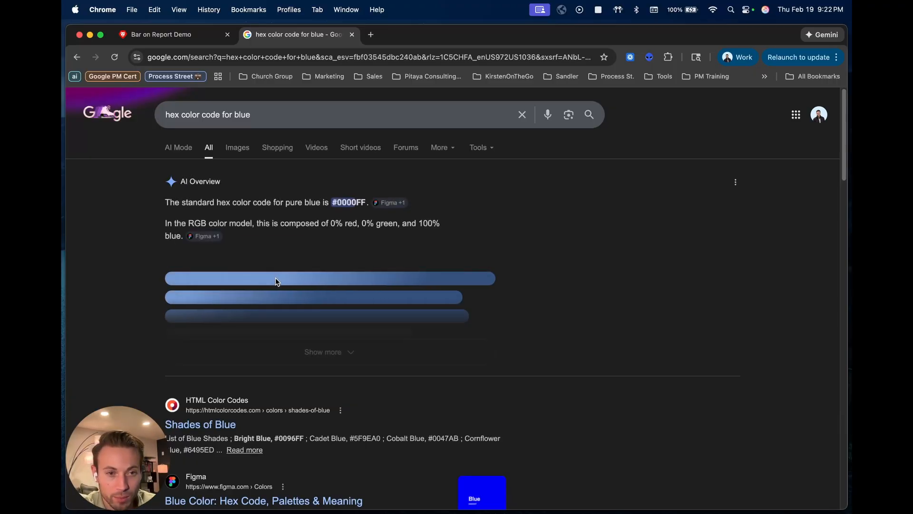
pyautogui.doubleClick(242, 276)
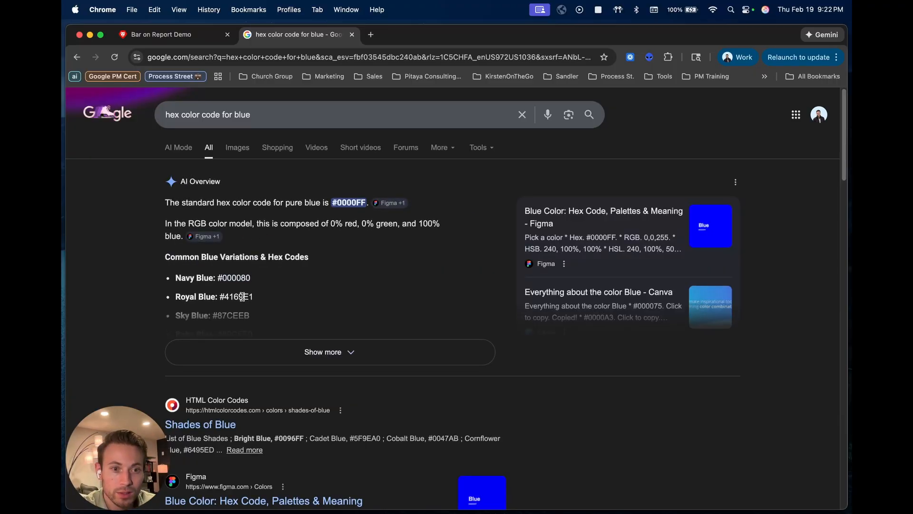
pyautogui.doubleClick(243, 297)
pyautogui.click(234, 319)
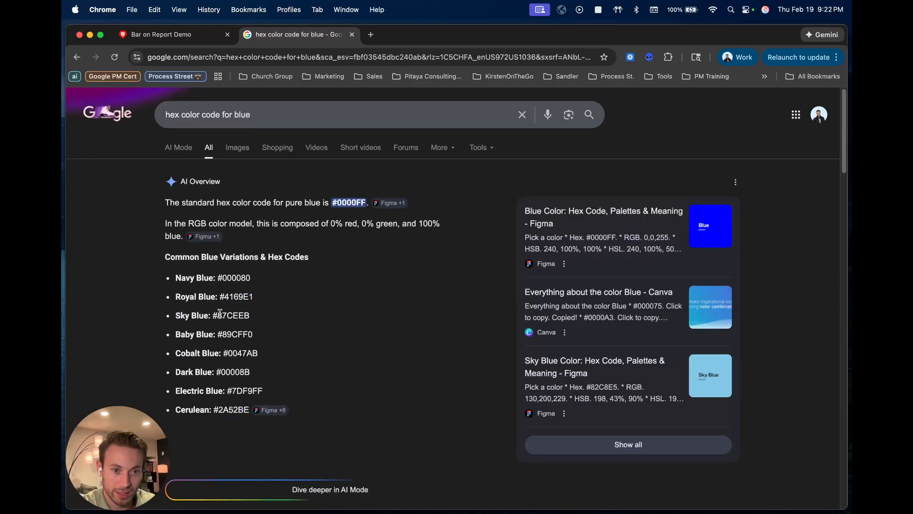
pyautogui.doubleClick(233, 316)
pyautogui.press('super+c')
pyautogui.click(209, 35)
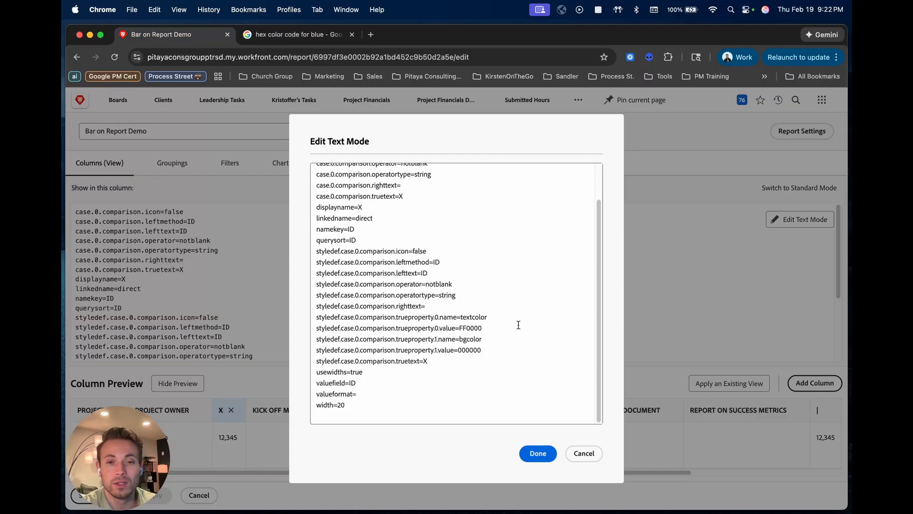
# - Replace both the textcolor and bgcolor values of the X column with 87CEEB
pyautogui.doubleClick(469, 327)
pyautogui.press('super+v')
pyautogui.doubleClick(472, 351)
pyautogui.press('super+v')
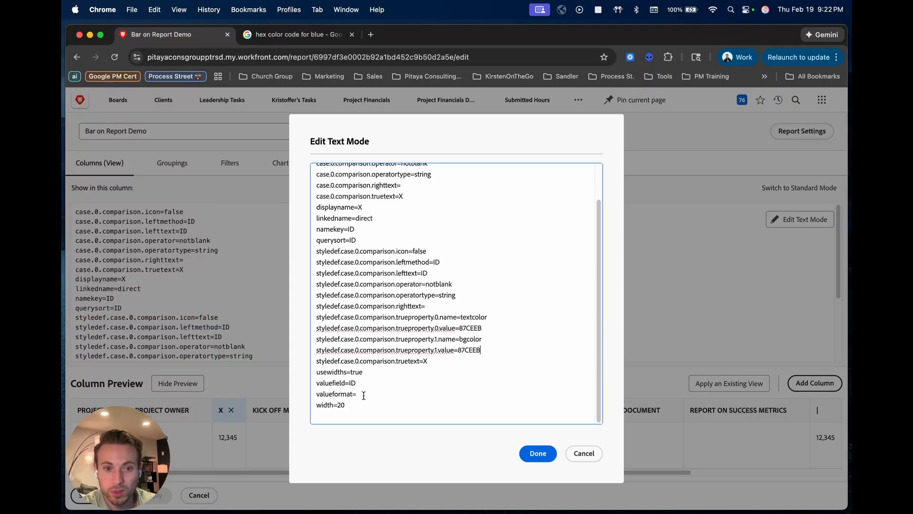
# - Set the X column's width to 5, accept the code and save the report
pyautogui.click(362, 405)
pyautogui.press('BackSpace')
pyautogui.press('BackSpace')
pyautogui.write('5')
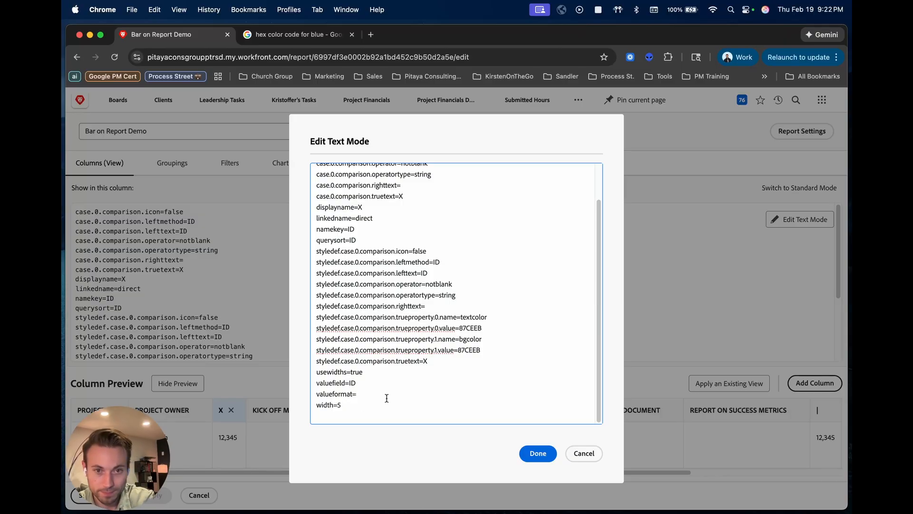
pyautogui.click(538, 453)
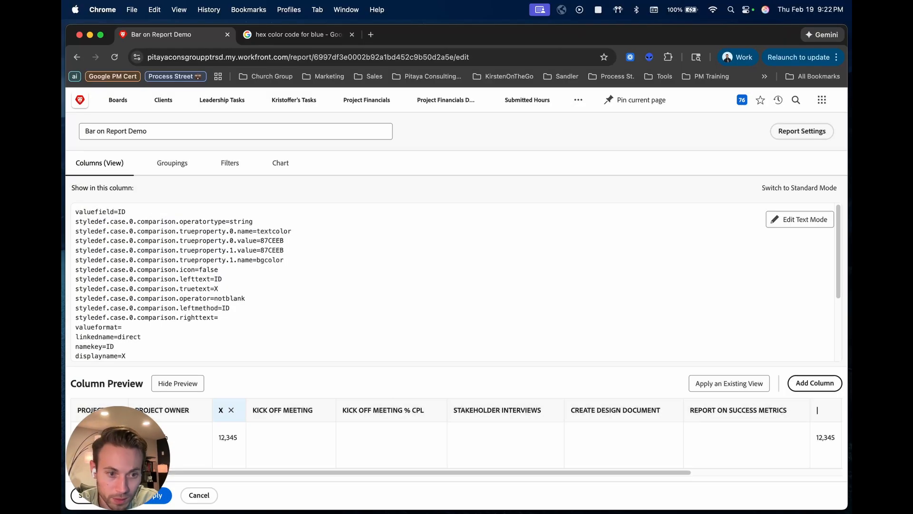
pyautogui.click(99, 495)
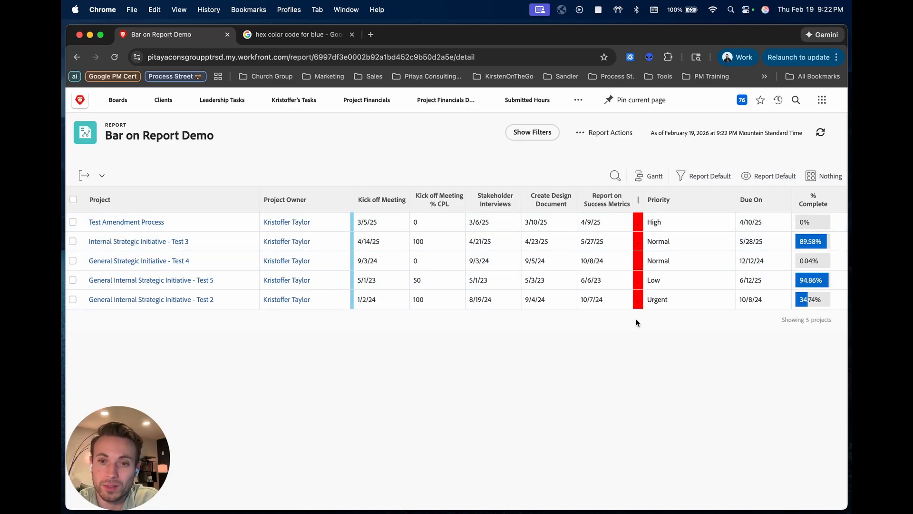
# - Reopen the report for editing and move the red "|" column to directly before the X column
pyautogui.click(611, 134)
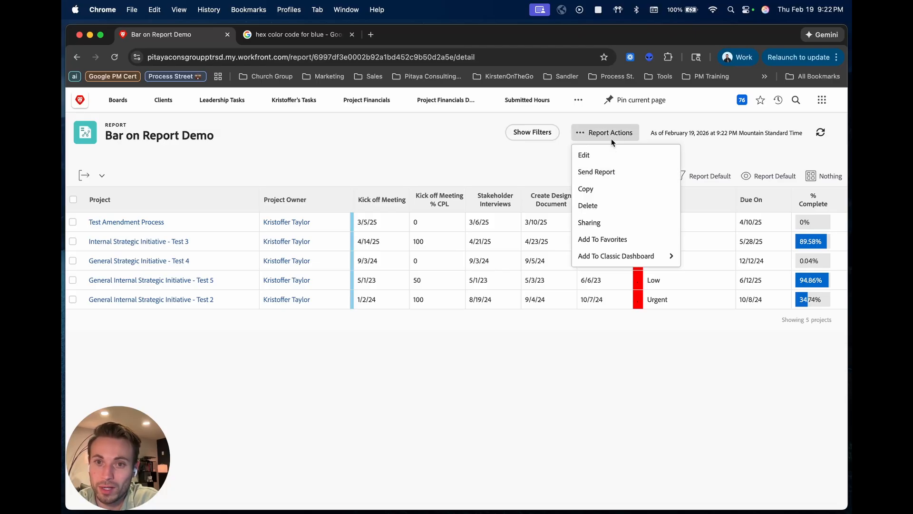
pyautogui.click(608, 156)
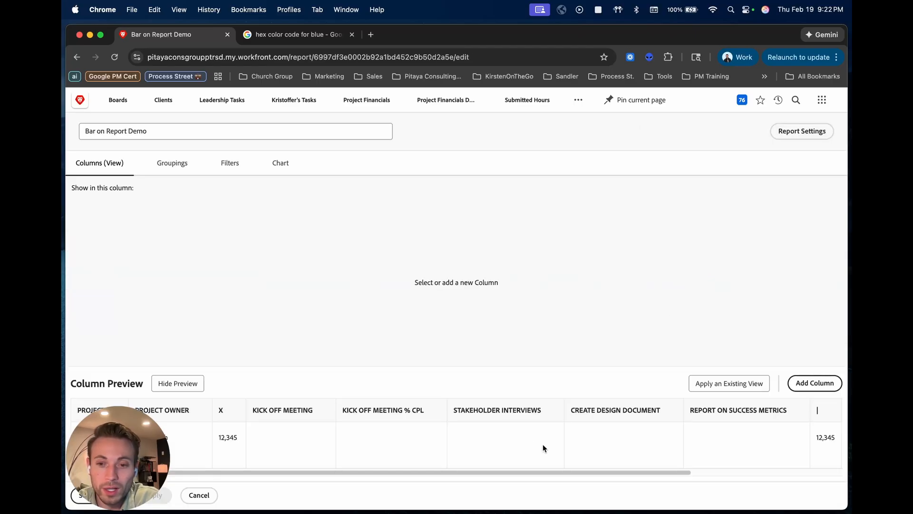
pyautogui.moveTo(818, 411); pyautogui.dragTo(224, 410)
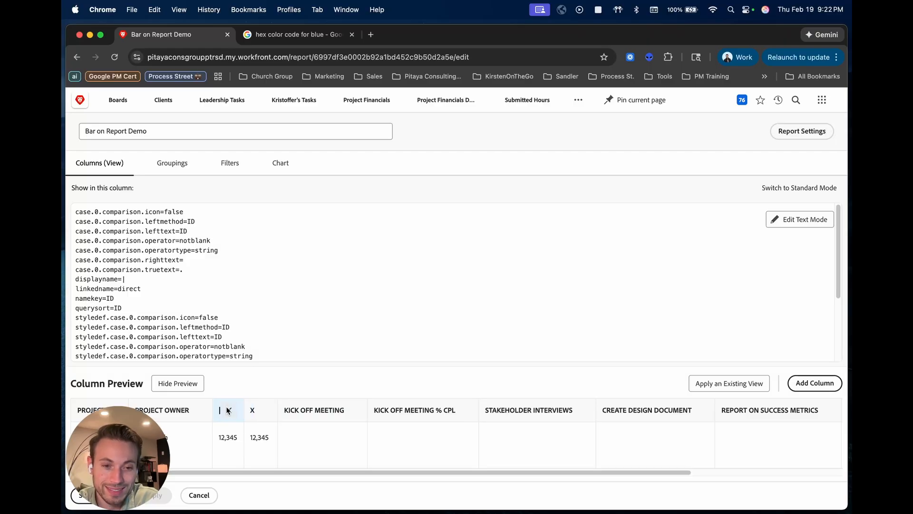
# - Set the "|" column's textcolor value to FF0000 in its text mode code, copying the bgcolor value, and accept the code
pyautogui.click(808, 219)
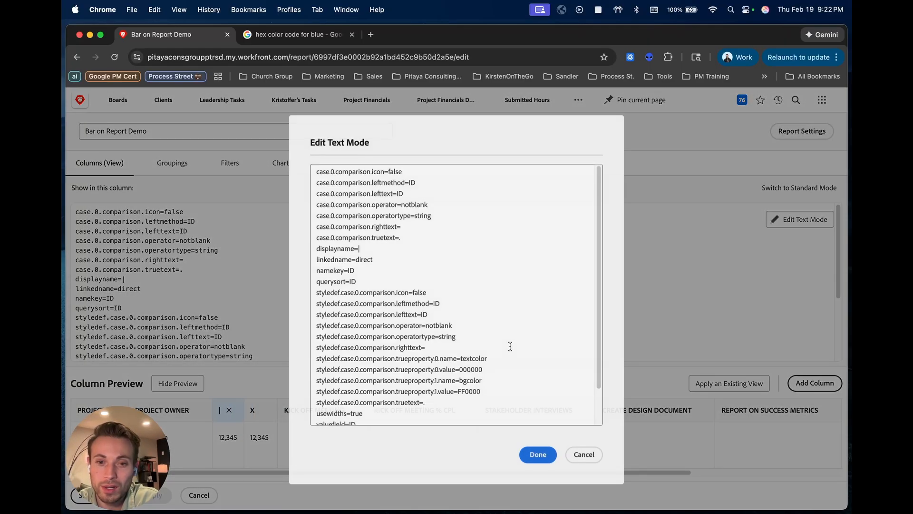
pyautogui.scroll(-2, 482, 351)
pyautogui.doubleClick(469, 362)
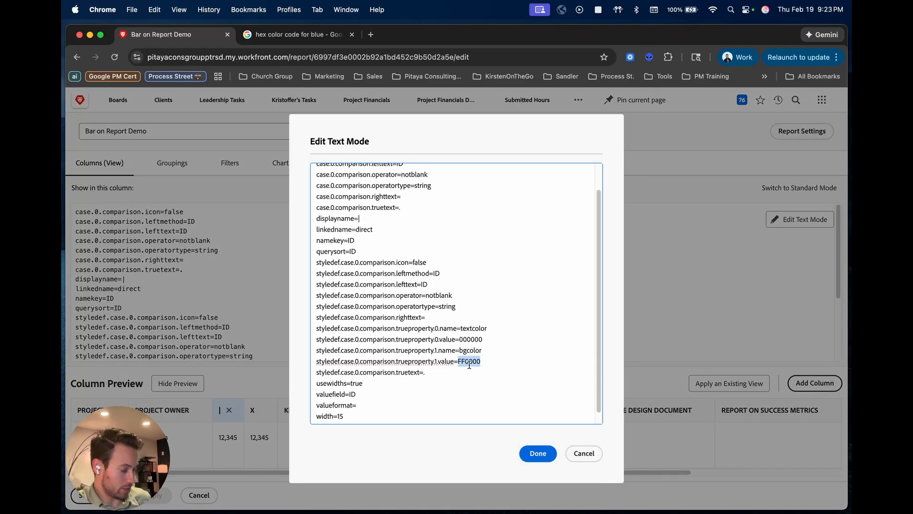
pyautogui.press('super+c')
pyautogui.doubleClick(471, 339)
pyautogui.press('super+v')
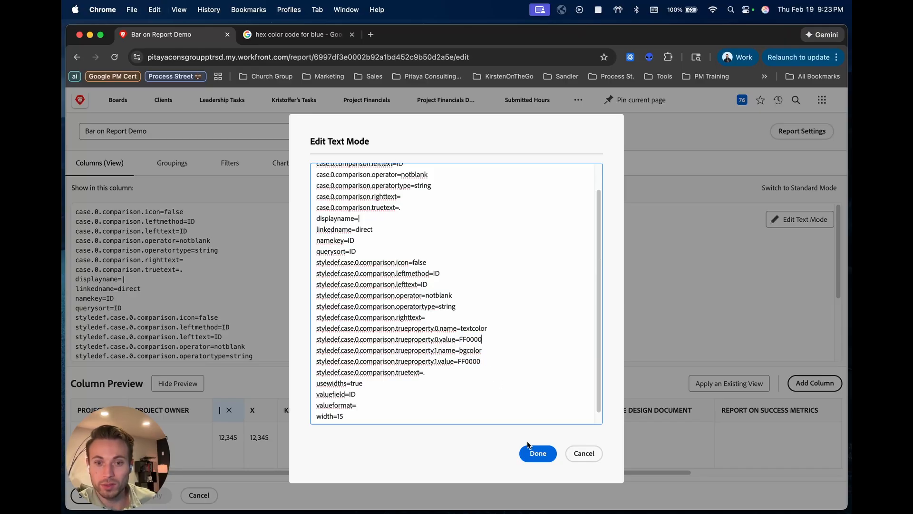
pyautogui.click(538, 453)
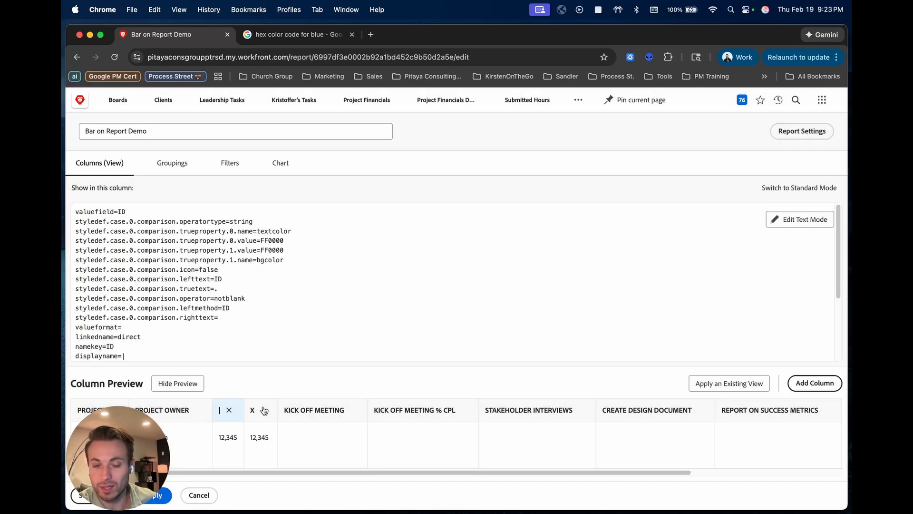
# - Copy the complete text mode code of the "|" column and close the code editor without changes
pyautogui.click(780, 222)
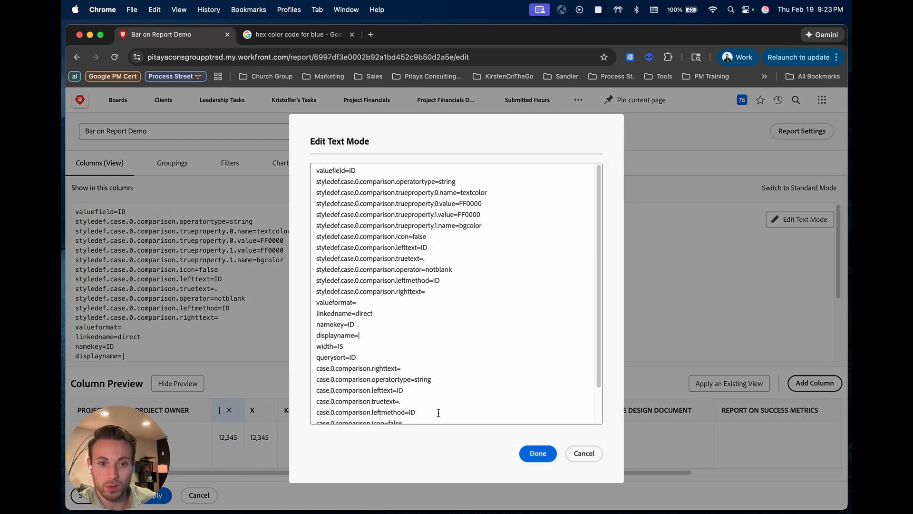
pyautogui.scroll(-3, 438, 413)
pyautogui.moveTo(393, 414); pyautogui.dragTo(337, 220)
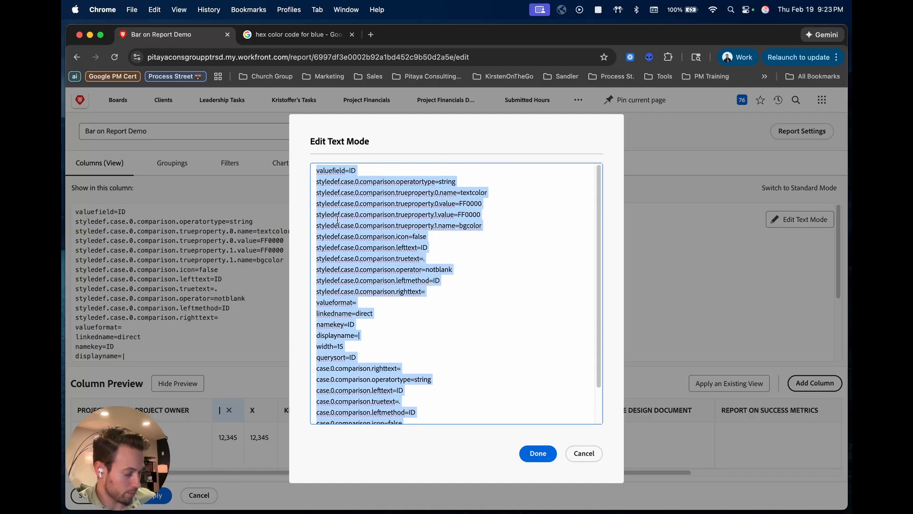
pyautogui.click(599, 454)
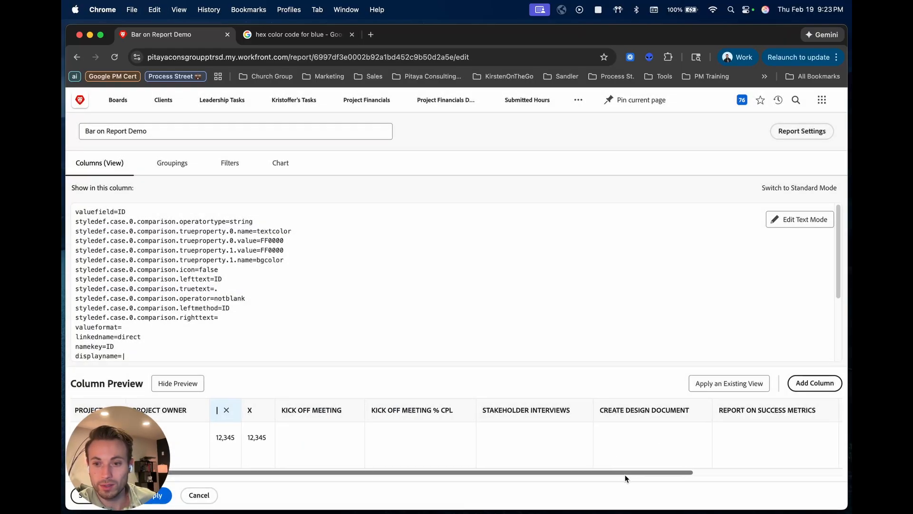
# - Add a new column to the report and place it between the X and Kick off Meeting columns
pyautogui.hscroll(5, 625, 478)
pyautogui.click(815, 383)
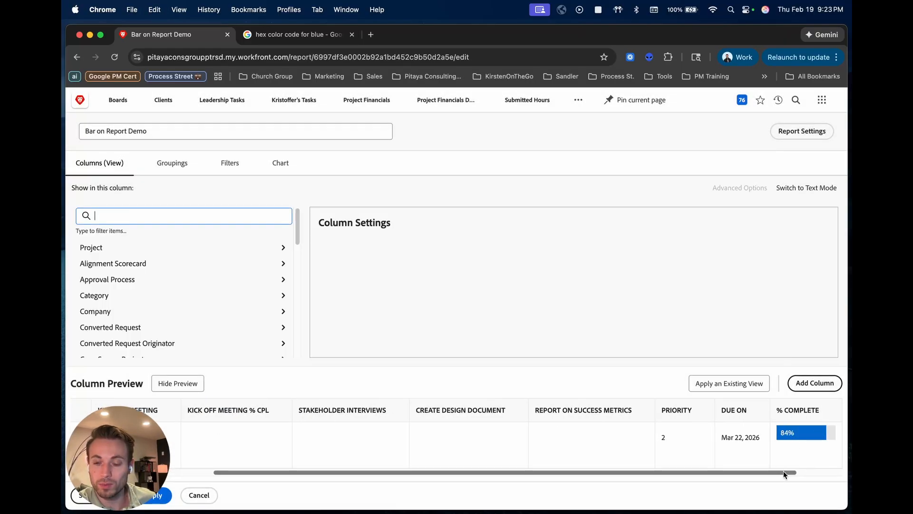
pyautogui.moveTo(783, 472); pyautogui.dragTo(829, 473)
pyautogui.moveTo(796, 411); pyautogui.dragTo(263, 423)
# - Switch the new column to text mode, replace its default code with the copied "|" column code and accept it
pyautogui.click(804, 188)
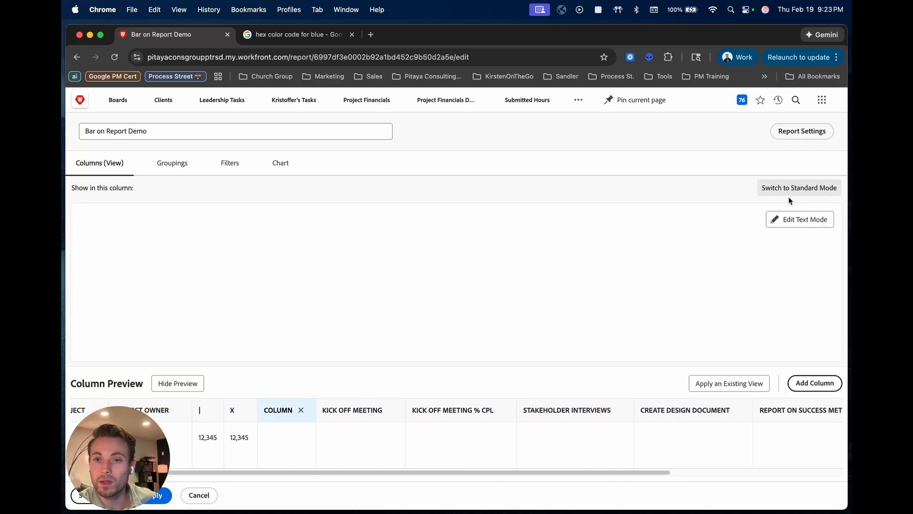
pyautogui.click(795, 220)
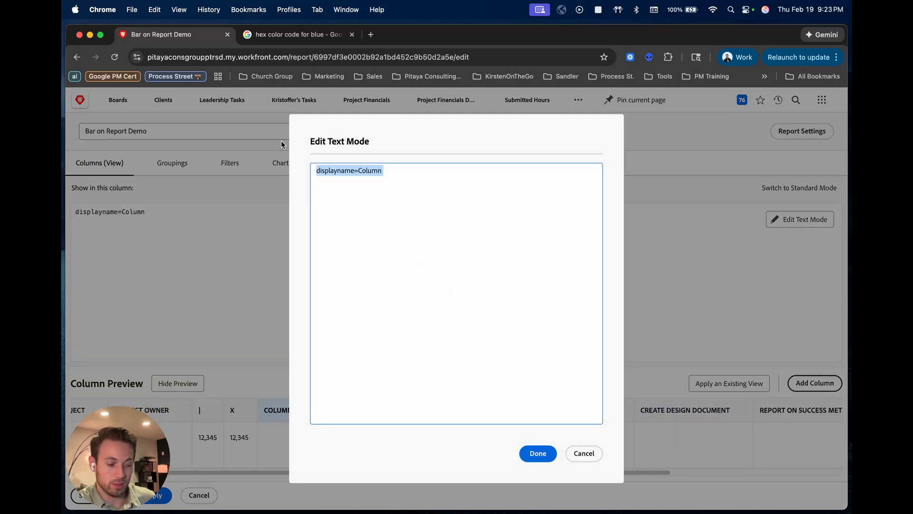
pyautogui.press('cmd+v')
pyautogui.click(538, 452)
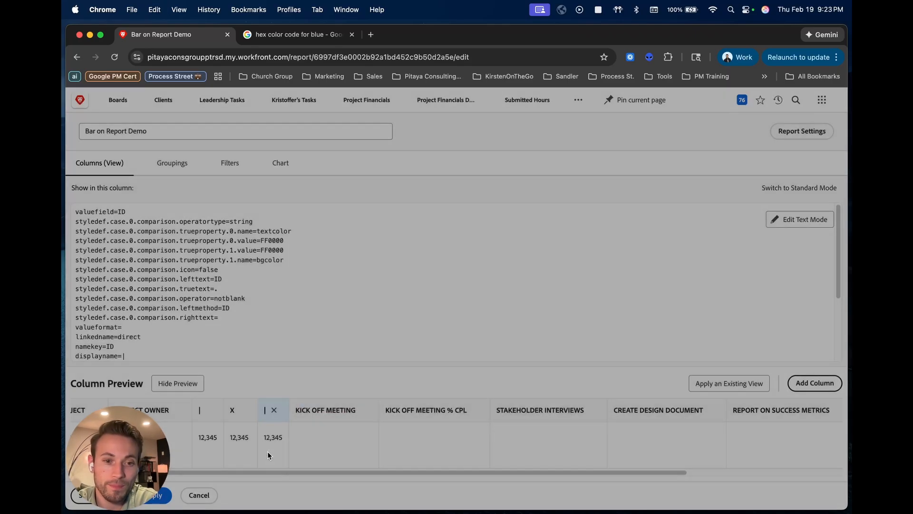